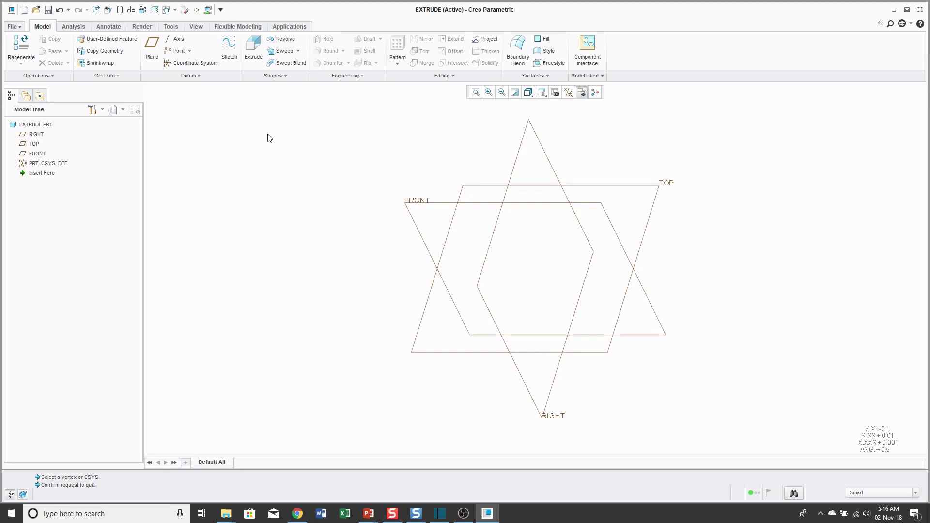
Step: Start a new sketch on the TOP datum plane
left_click(230, 54)
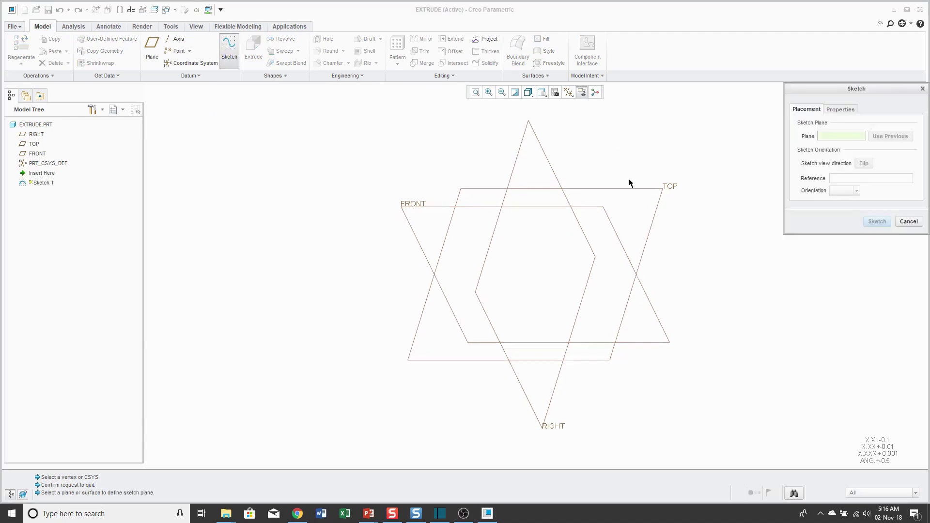
left_click(631, 191)
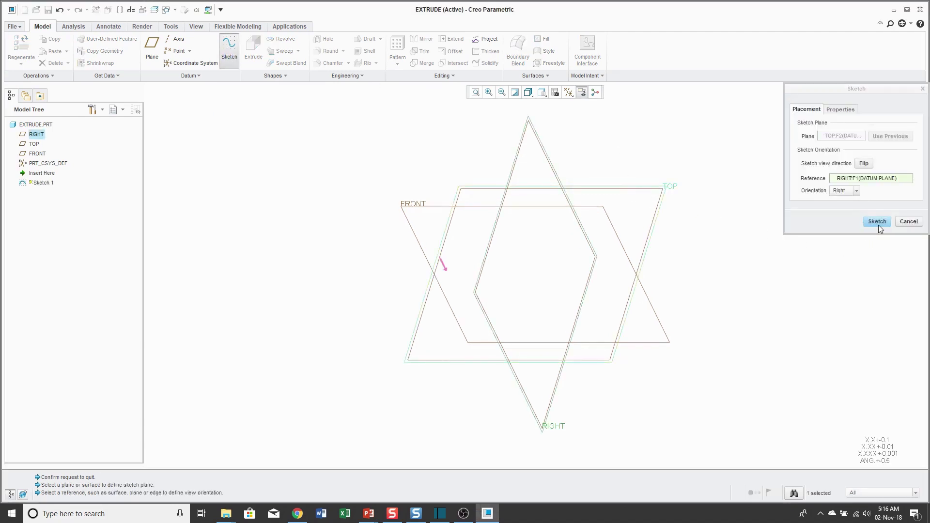
left_click(878, 223)
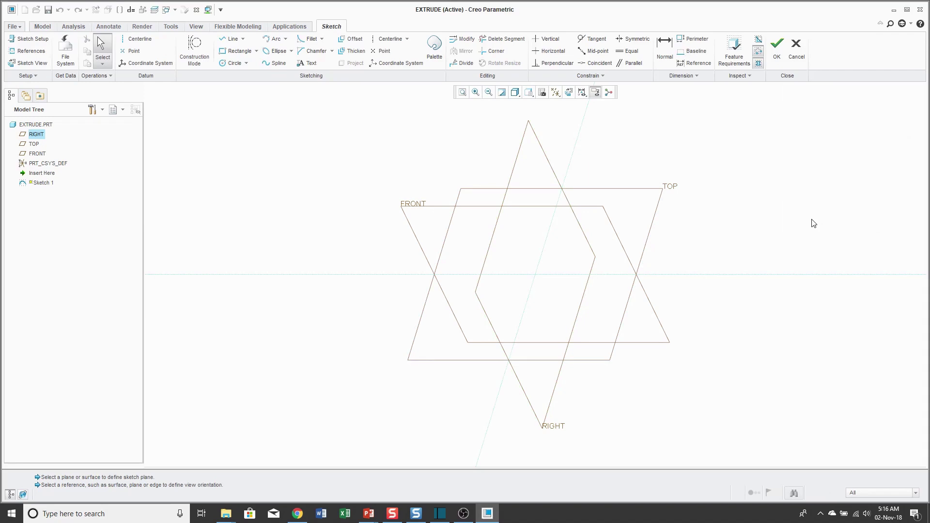
Step: Insert a 6-Sided Hexagon from the Polygons palette at the origin, scaled to 10
left_click(433, 51)
left_click(748, 361)
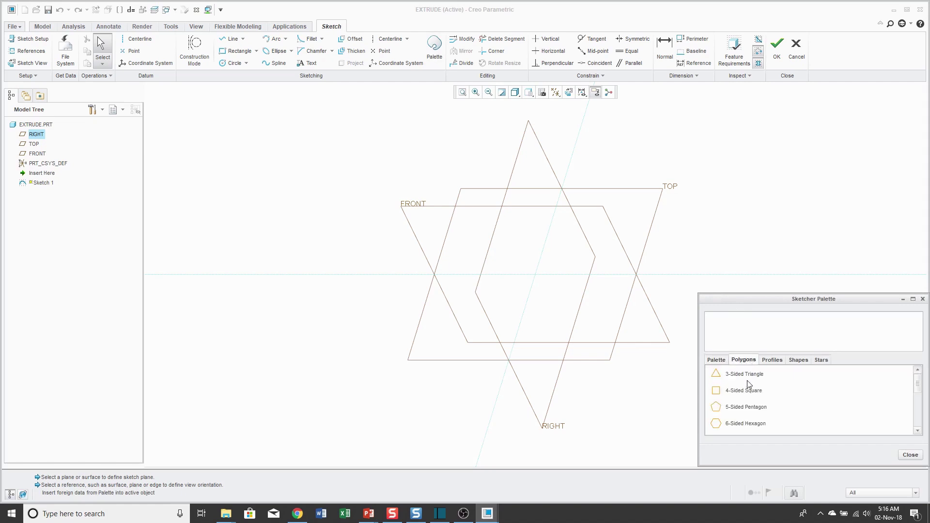
double_click(748, 423)
left_click(526, 256)
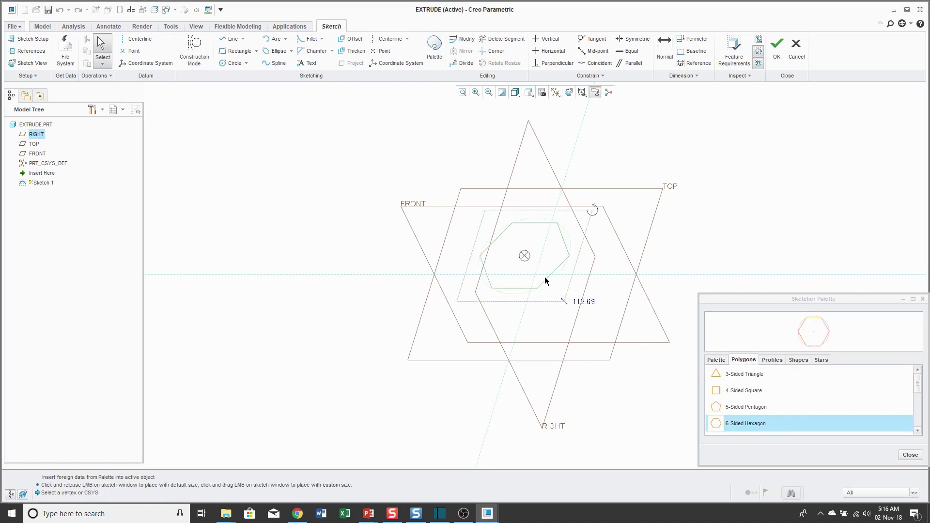
left_click(910, 454)
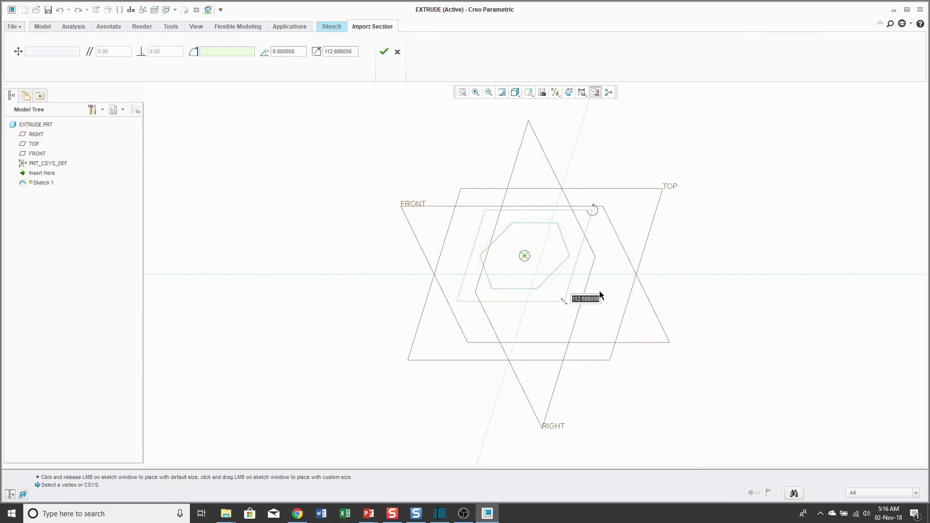
type("10")
key("Return")
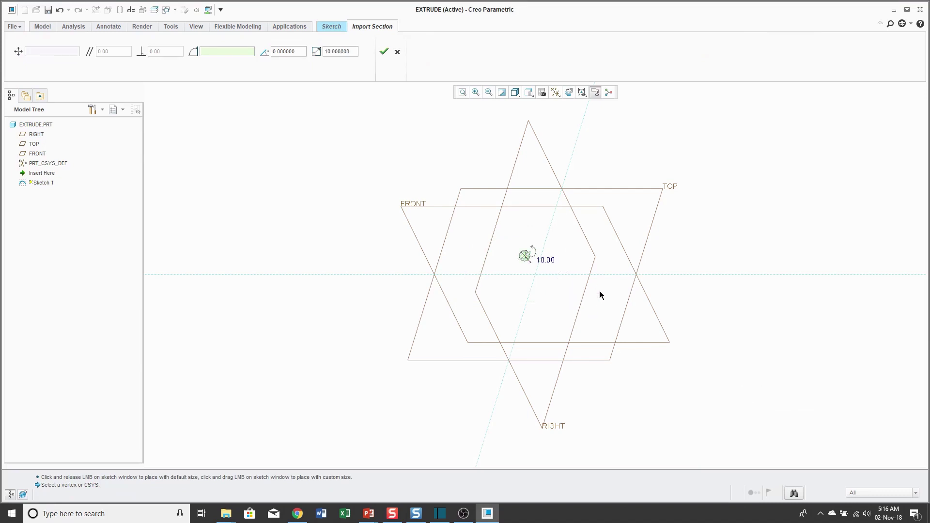
scroll(542, 270, "up", 6)
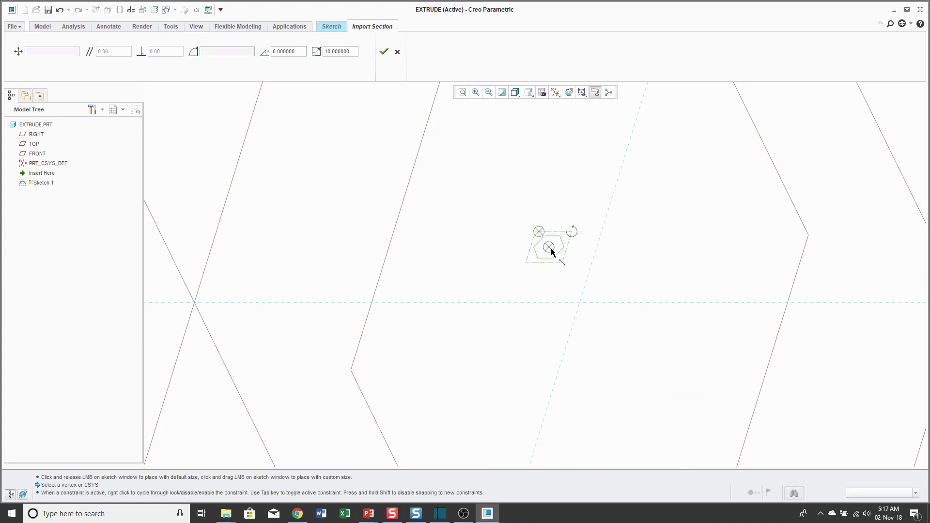
scroll(596, 310, "up", 5)
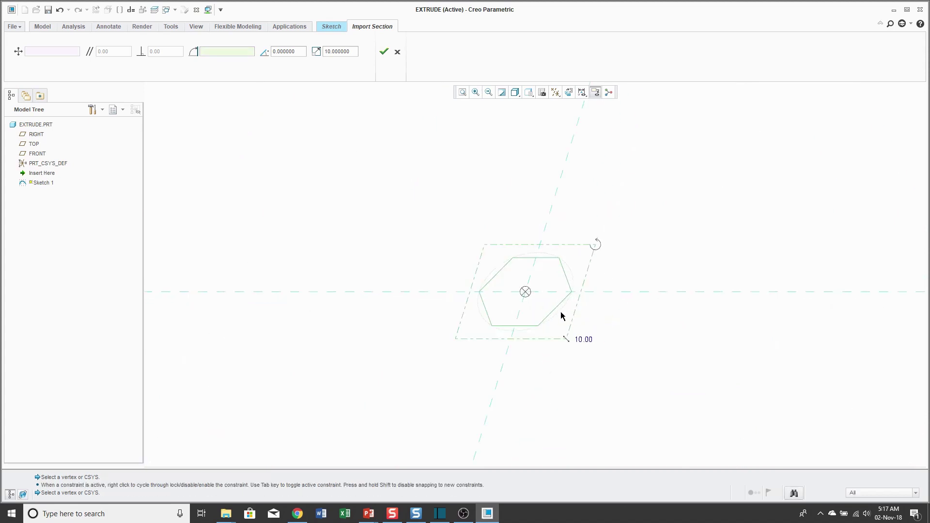
Step: Accept the hexagon, finish Sketch 1, and turn off datum plane display
left_click(384, 52)
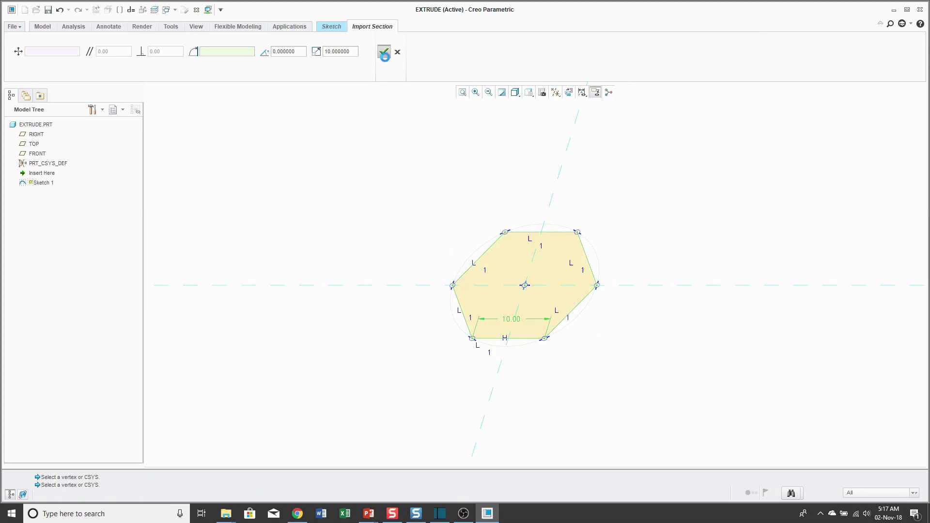
right_click(369, 190)
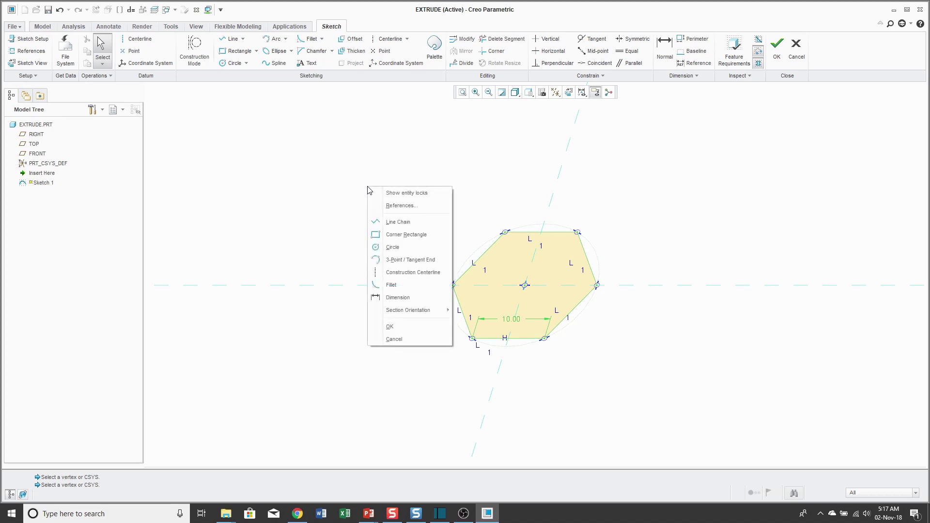
left_click(409, 326)
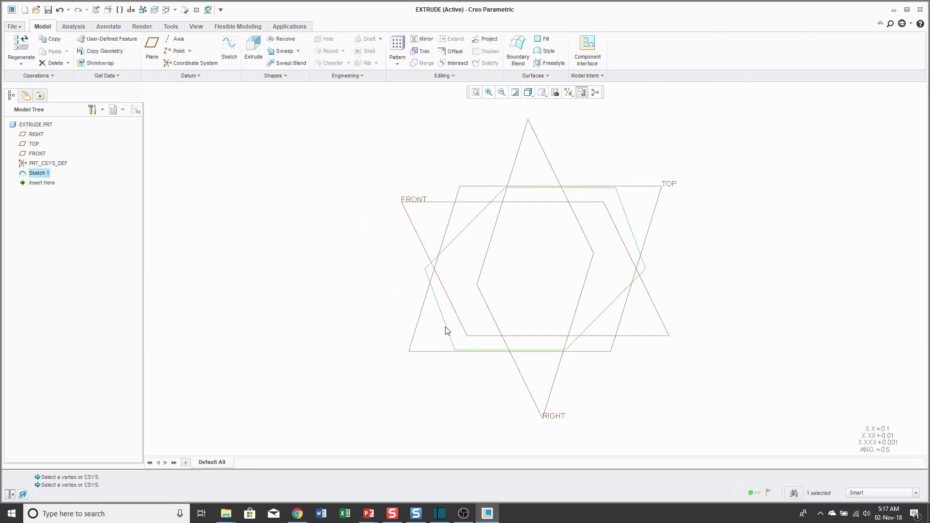
left_click(568, 93)
left_click(590, 147)
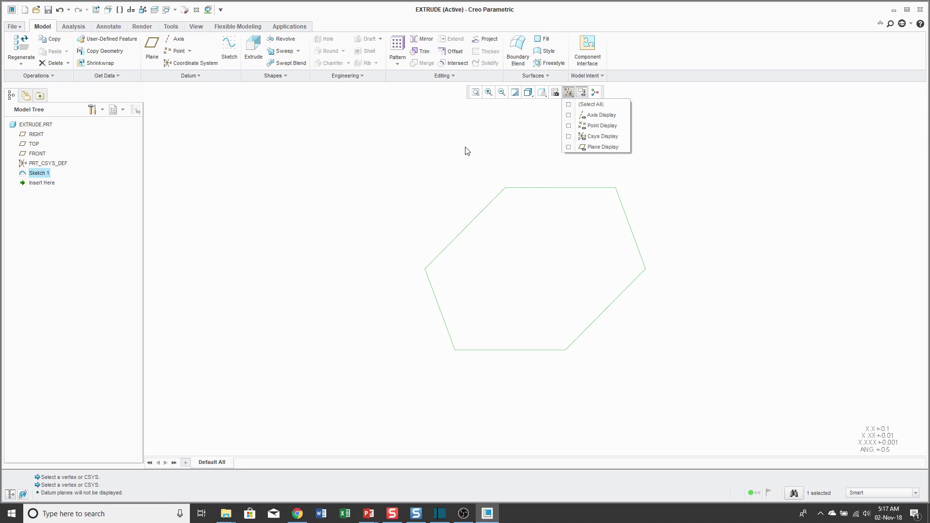
Step: Extrude the hexagon sketch, flipping the direction both ways to compare sides
left_click(253, 57)
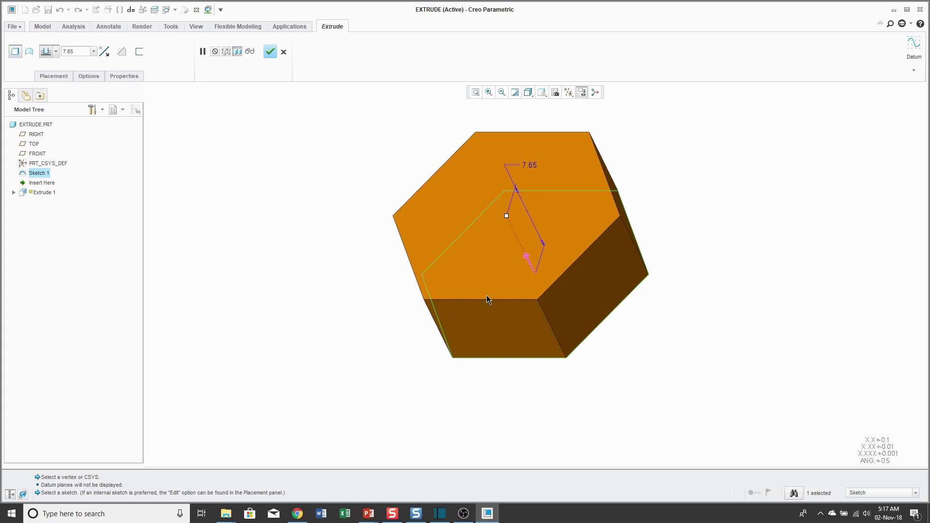
left_click(525, 259)
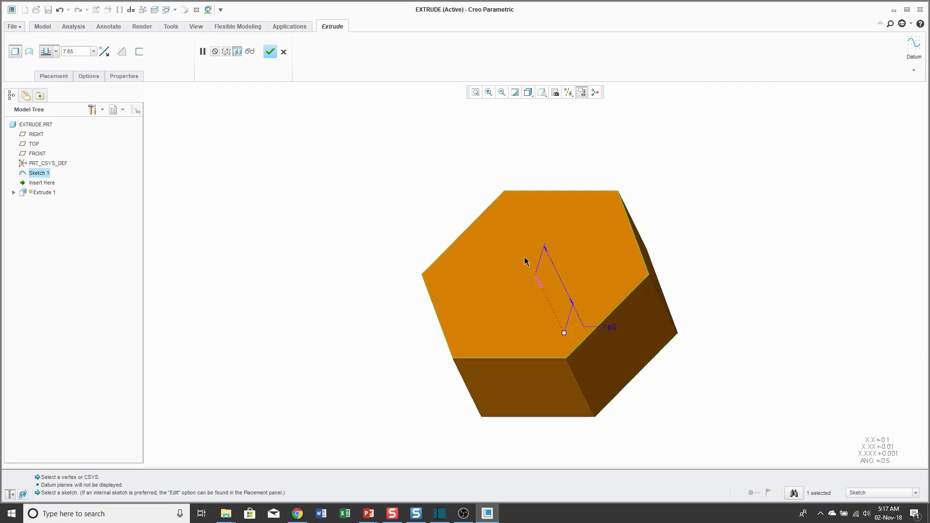
left_click(539, 286)
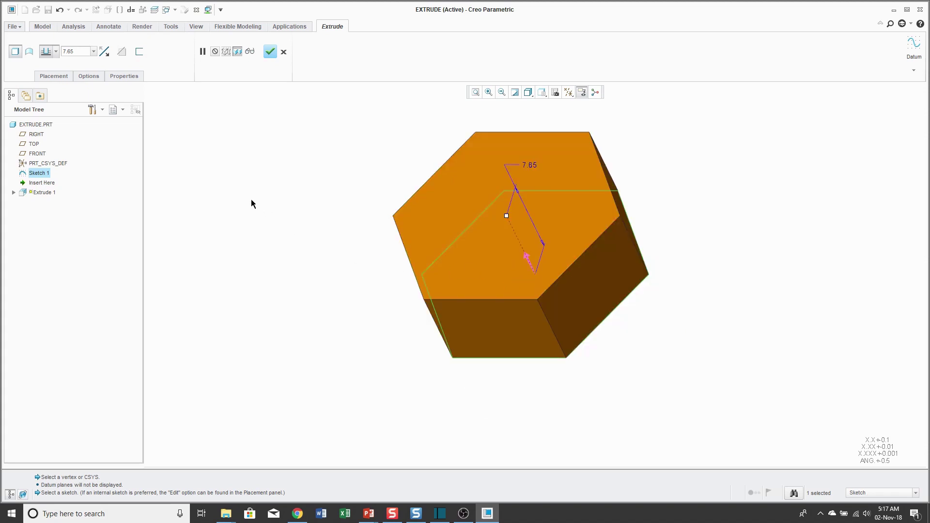
left_click(105, 51)
left_click(105, 53)
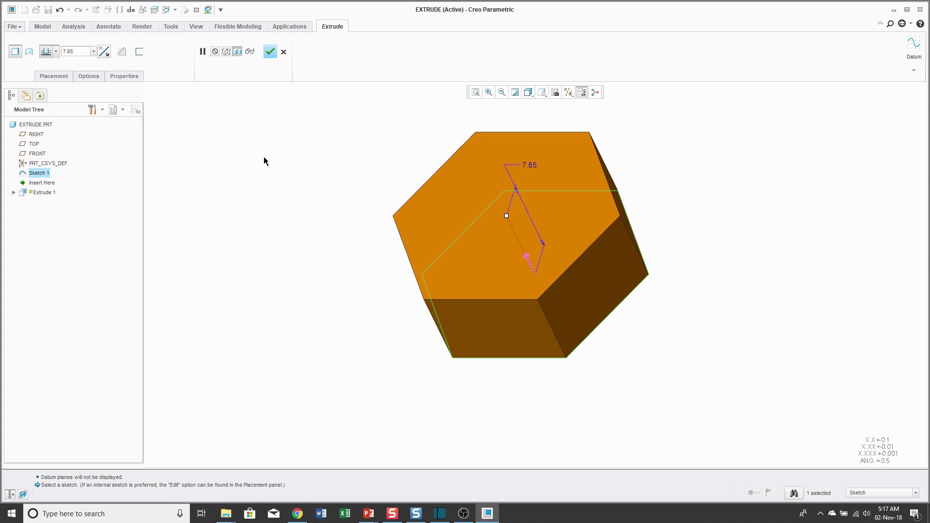
Step: Change the extrusion depth from 7.65 to 10, then to 12
double_click(531, 165)
type("10")
key("Return")
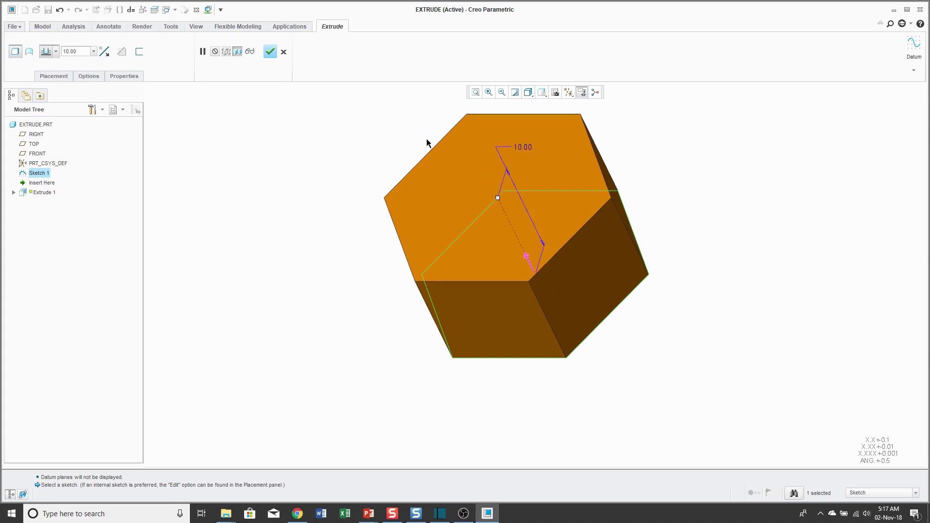
double_click(78, 50)
type("12")
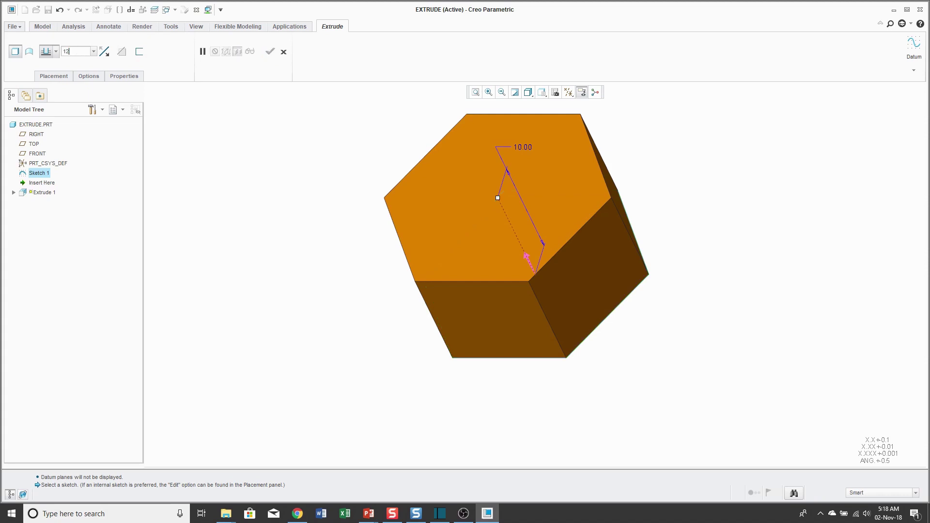
key("Return")
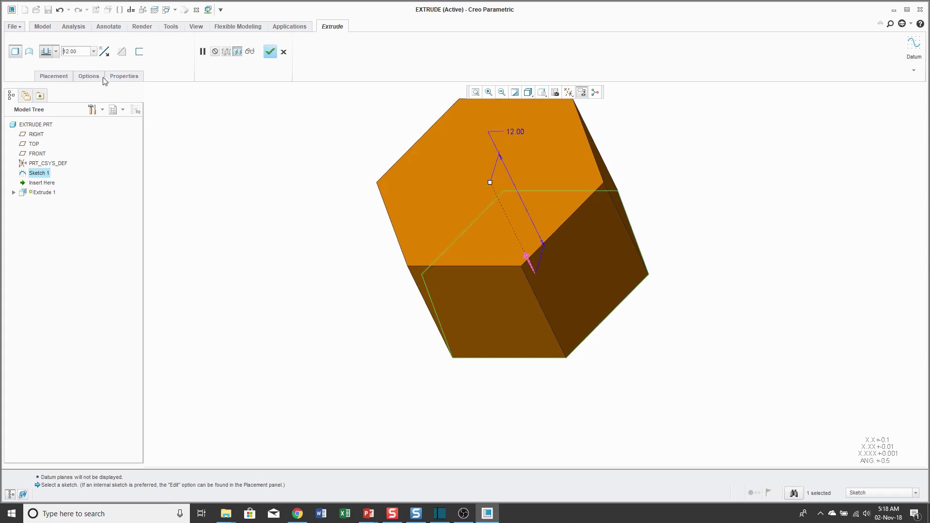
Step: Switch the extrusion depth option to Symmetric, keeping the total depth at 12
middle_click_drag(299, 220, 331, 259, "shift")
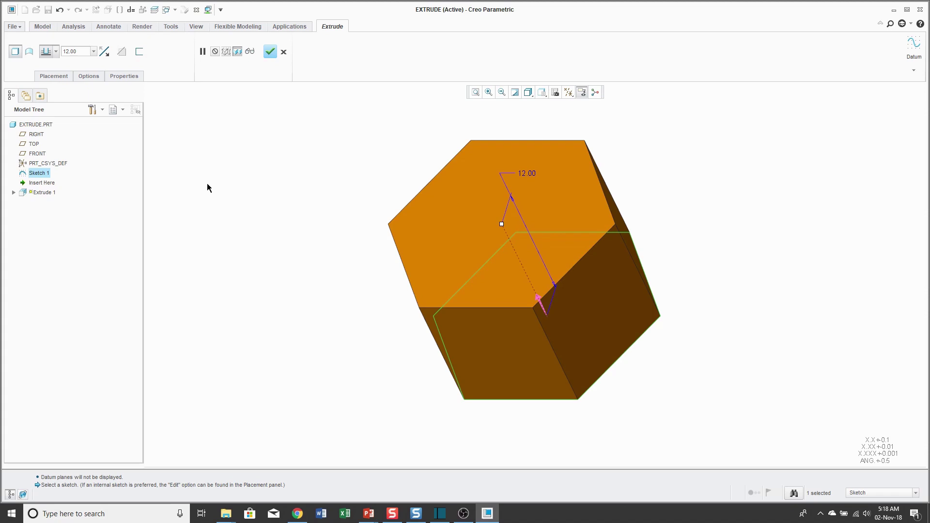
left_click(56, 52)
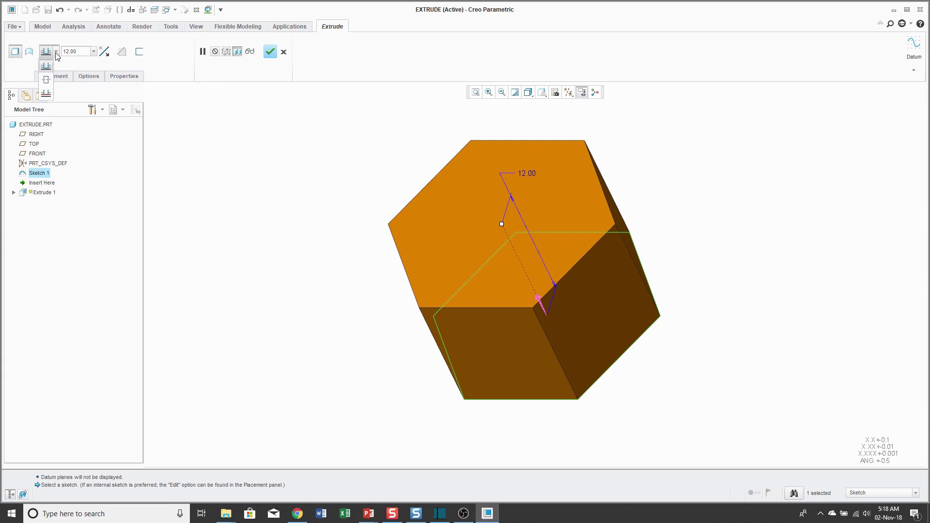
left_click(46, 80)
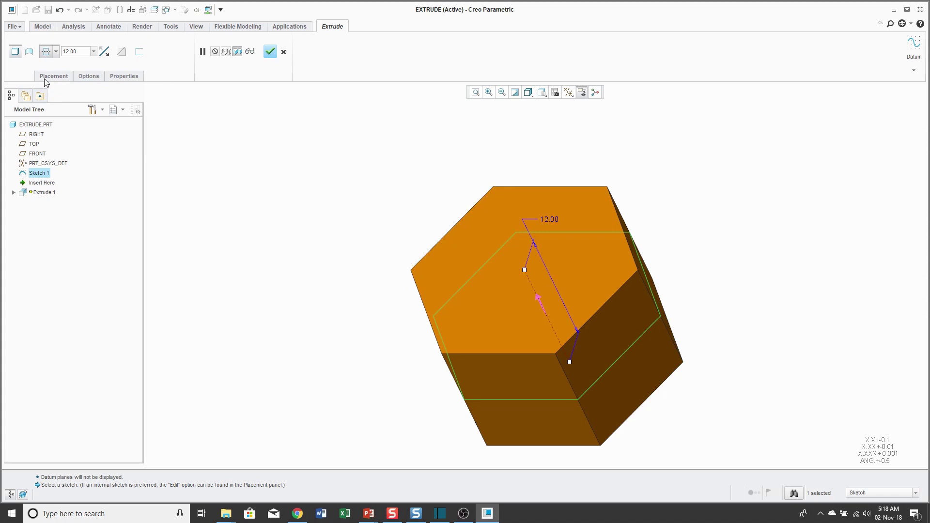
left_click(57, 54)
Step: In the extrusion options, set Side 1 to a Blind depth
left_click(283, 178)
left_click(89, 76)
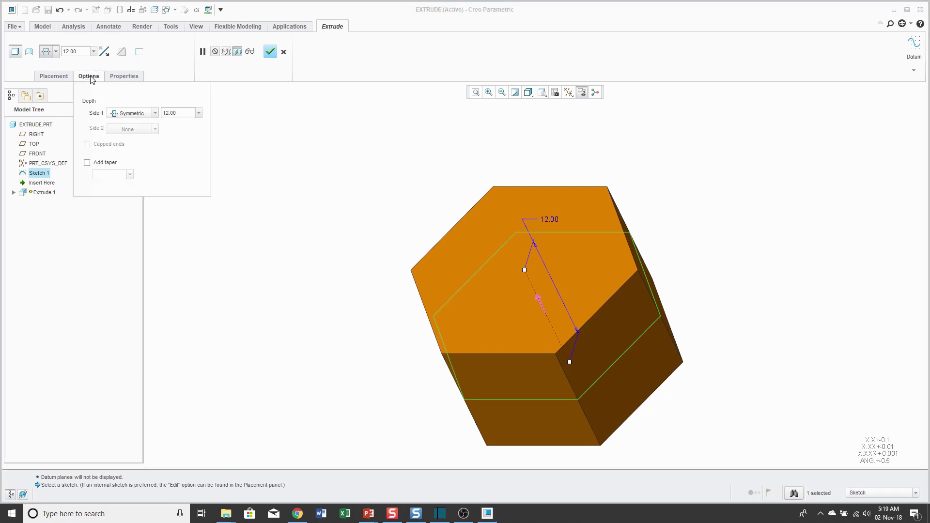
left_click(154, 113)
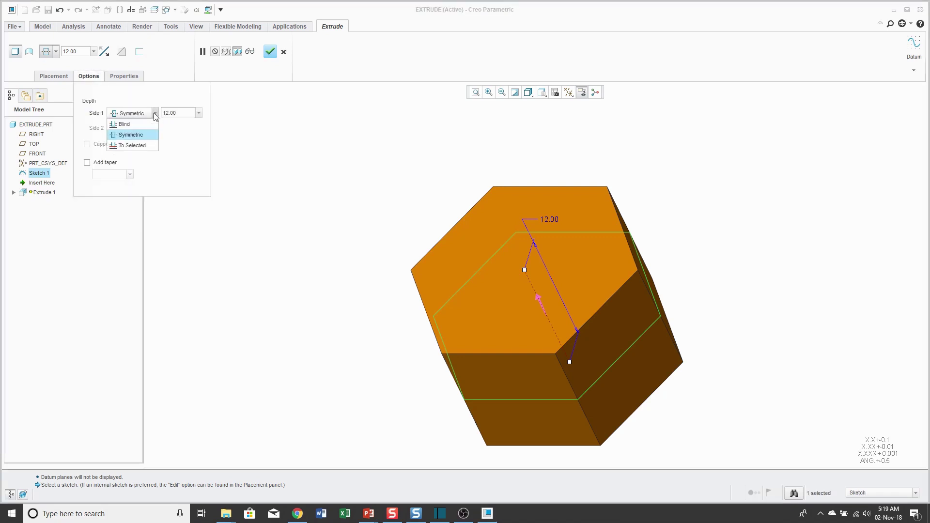
left_click(141, 124)
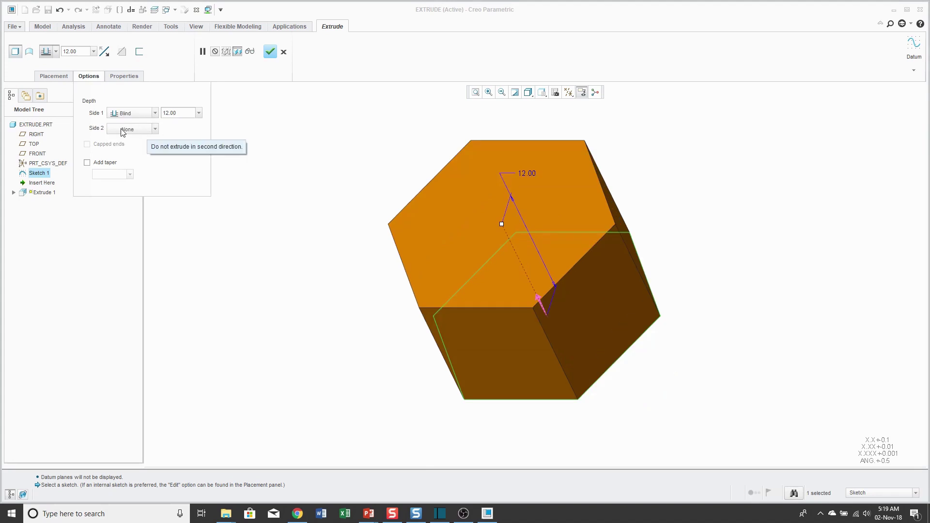
Step: Try Side 2 as Blind at 6, then set Side 2 back to None
left_click(155, 129)
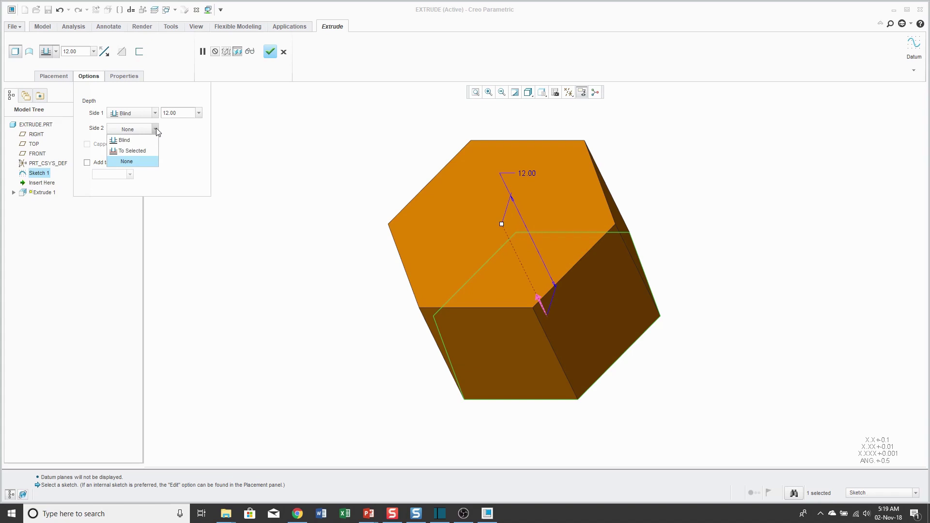
left_click(130, 140)
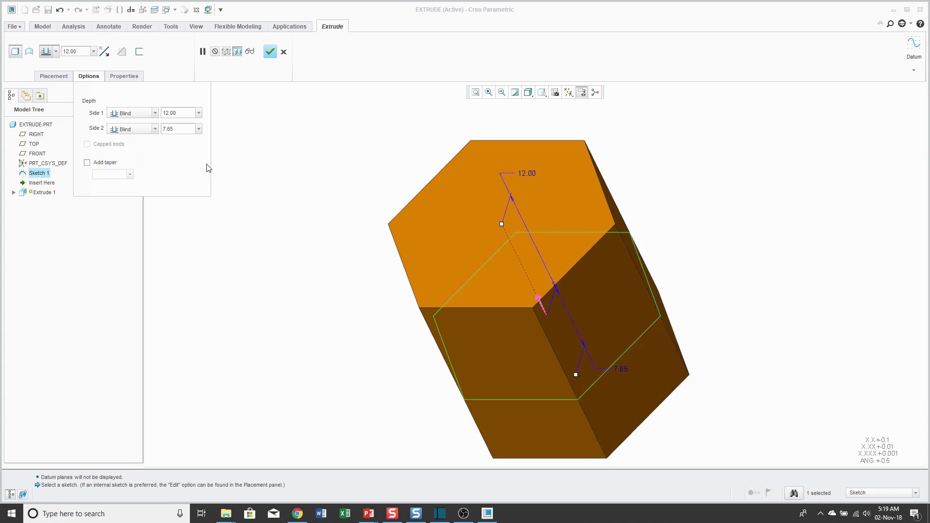
double_click(178, 132)
type("6")
key("Return")
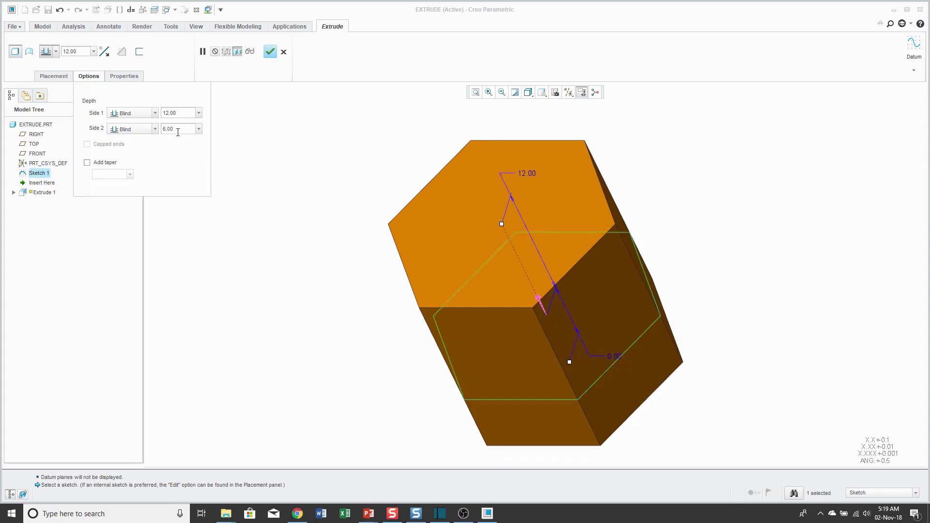
left_click(155, 130)
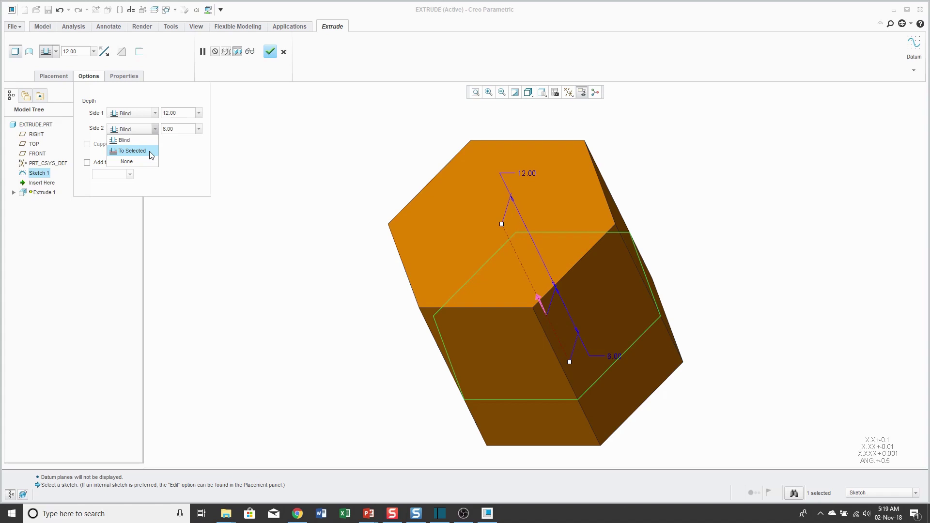
left_click(127, 161)
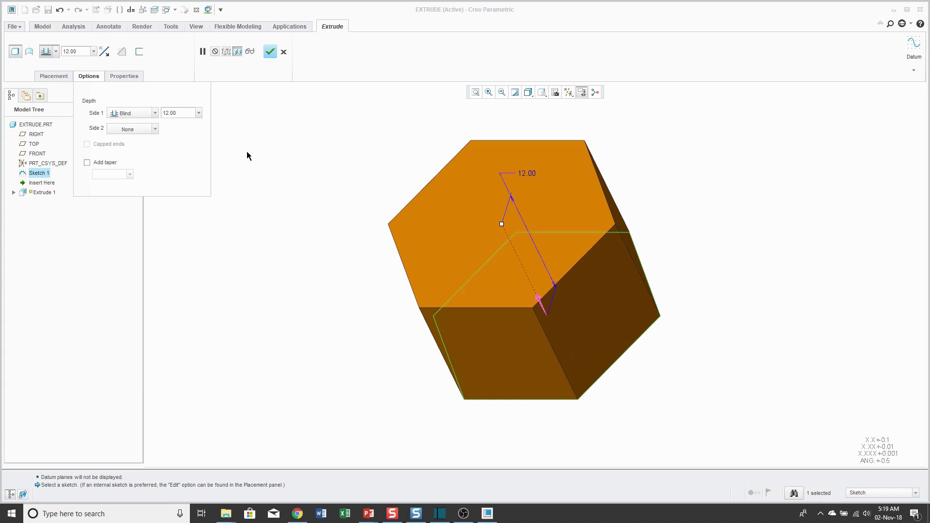
right_click(501, 223)
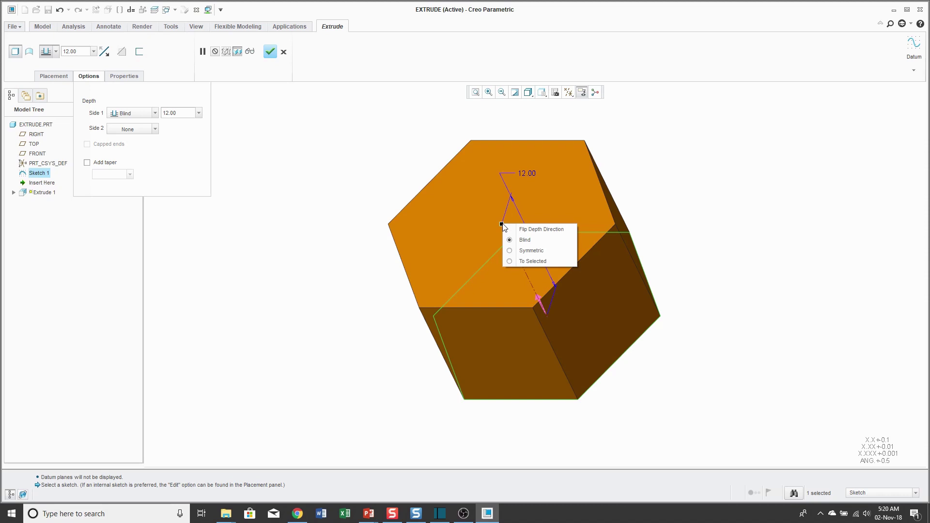
left_click(366, 176)
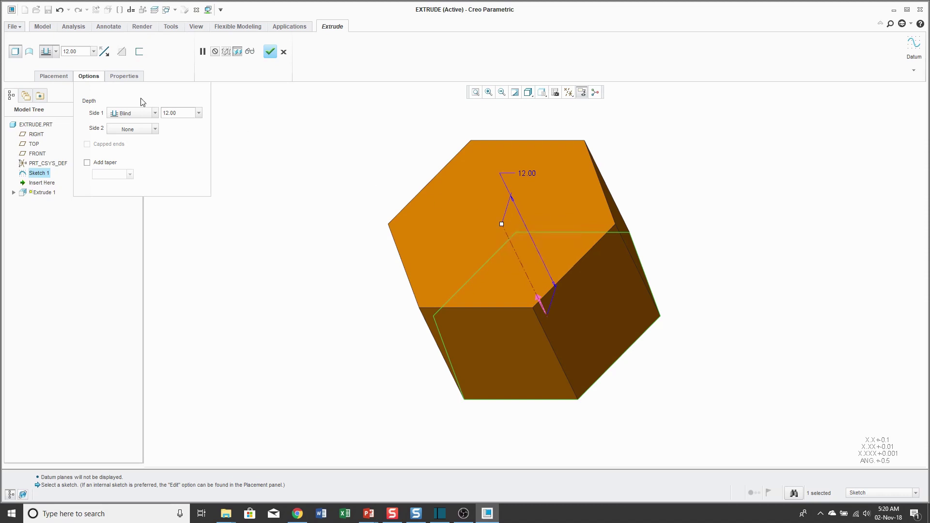
left_click(93, 78)
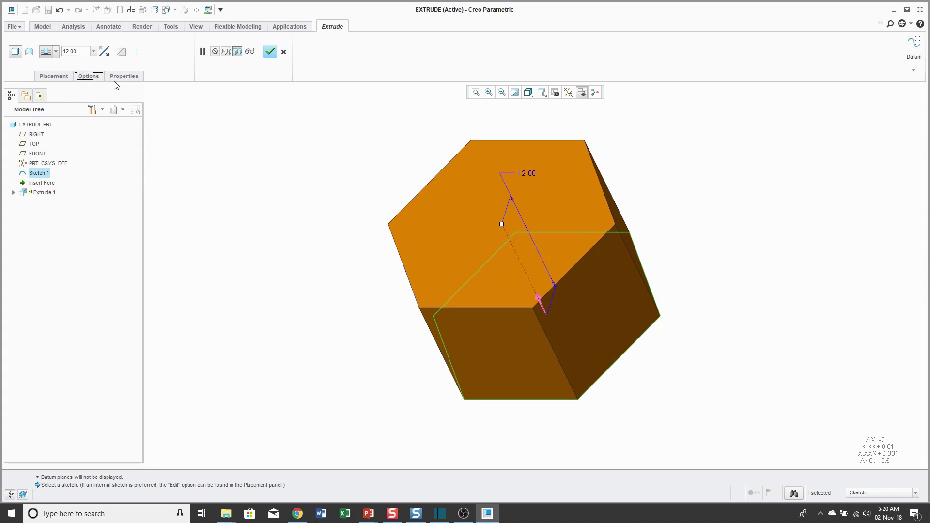
left_click(29, 52)
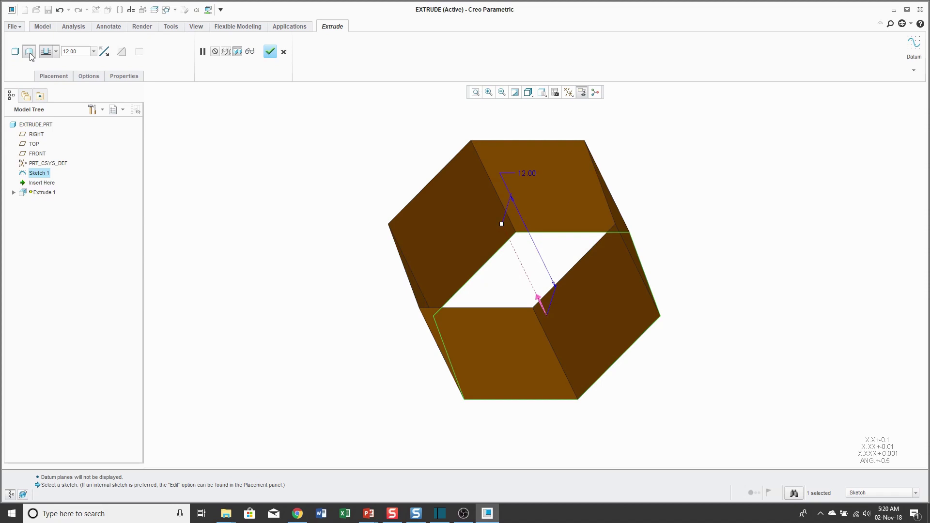
mouse_move(358, 185)
middle_mouse_down()
mouse_move(372, 199)
mouse_move(362, 186)
middle_mouse_up()
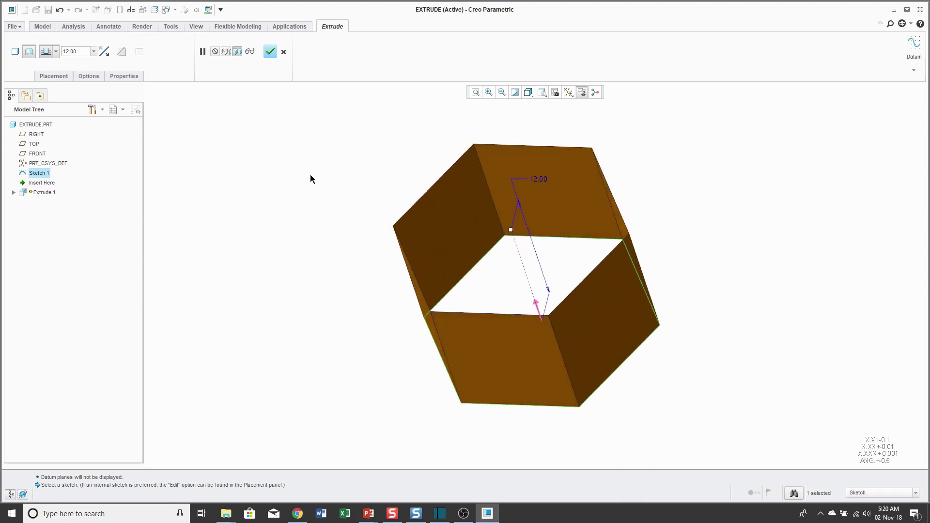
left_click(91, 79)
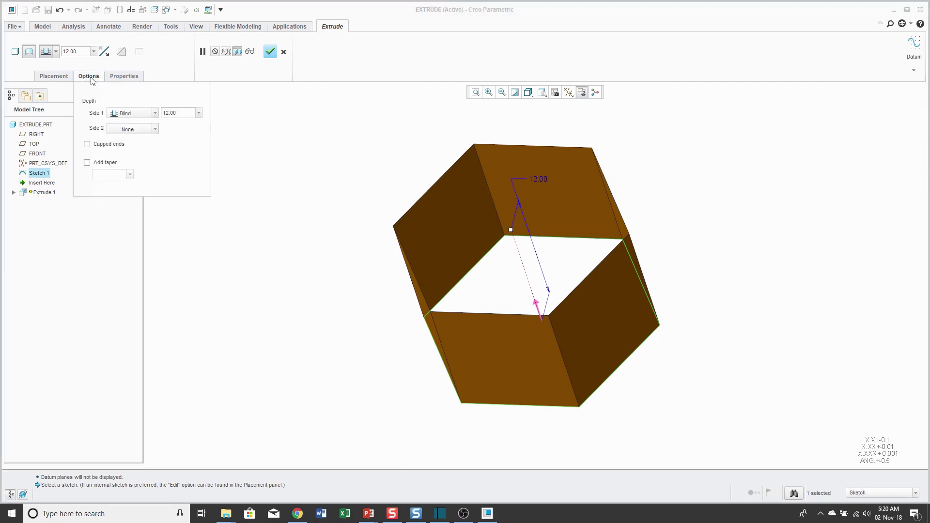
left_click(87, 144)
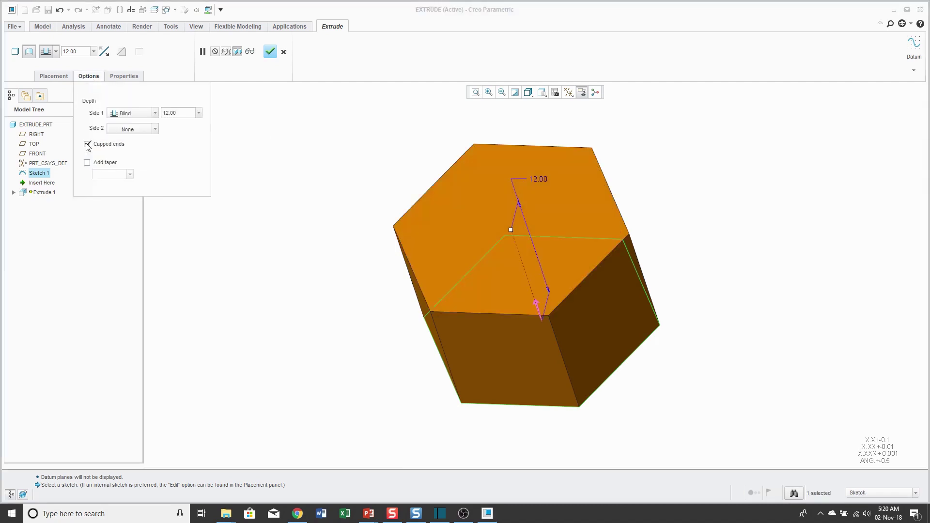
mouse_move(370, 290)
middle_mouse_down()
mouse_move(379, 264)
mouse_move(369, 263)
mouse_move(365, 284)
middle_mouse_up()
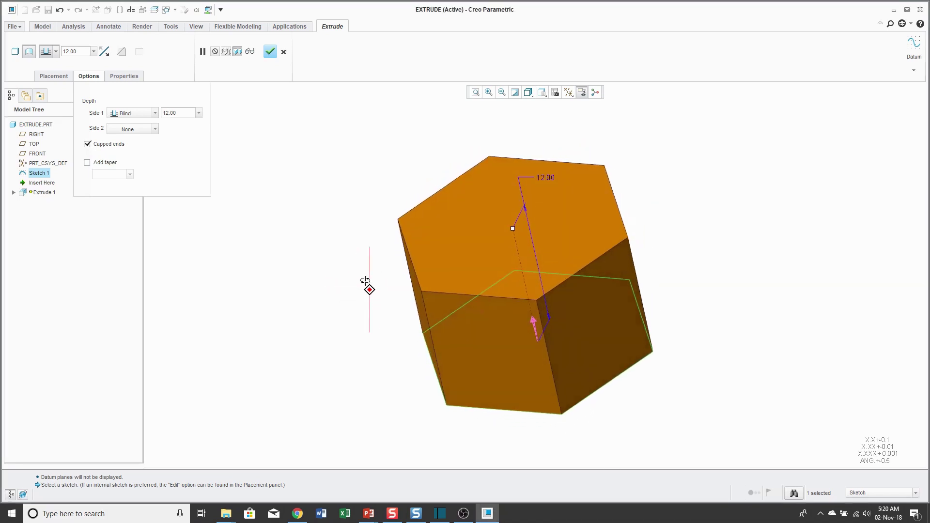
left_click(88, 145)
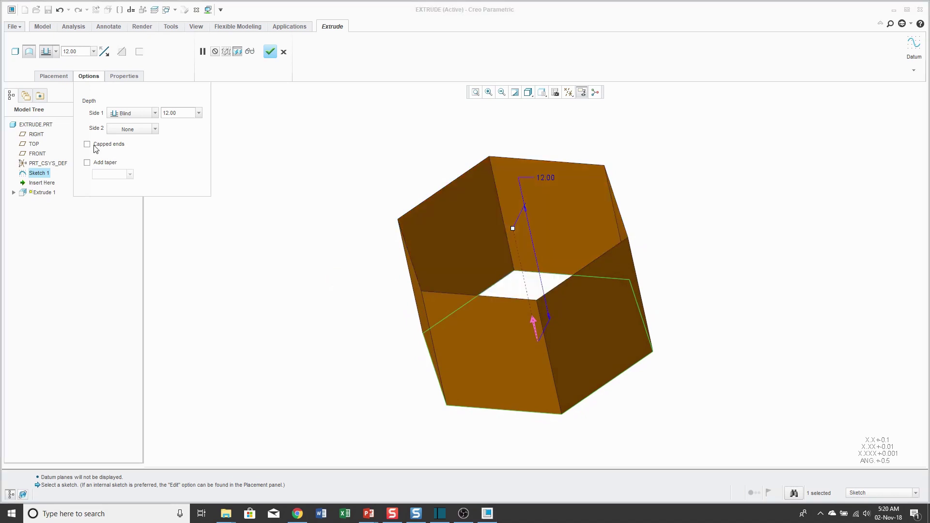
right_click(277, 141)
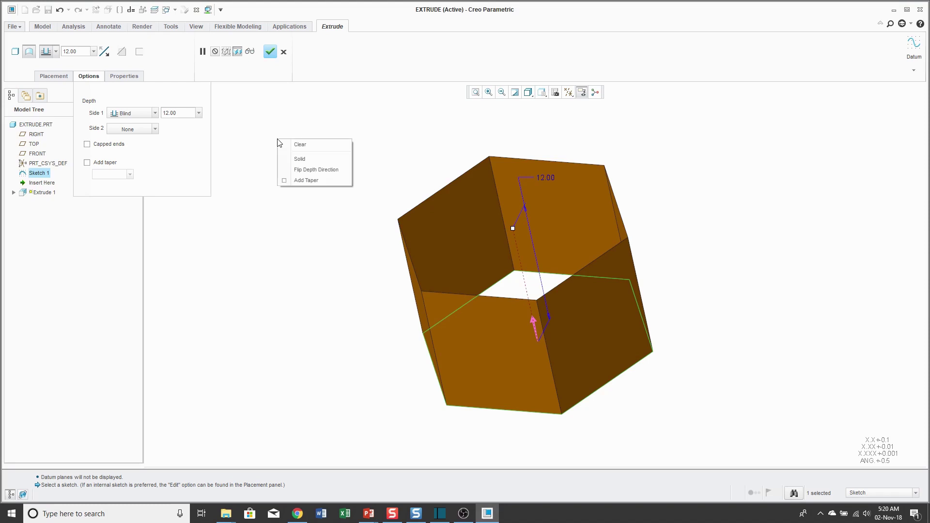
left_click(304, 158)
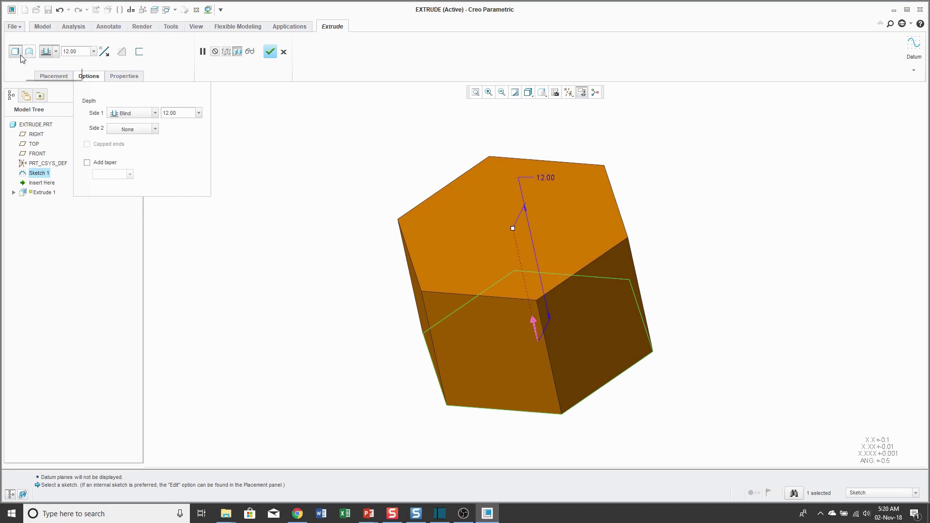
right_click(287, 164)
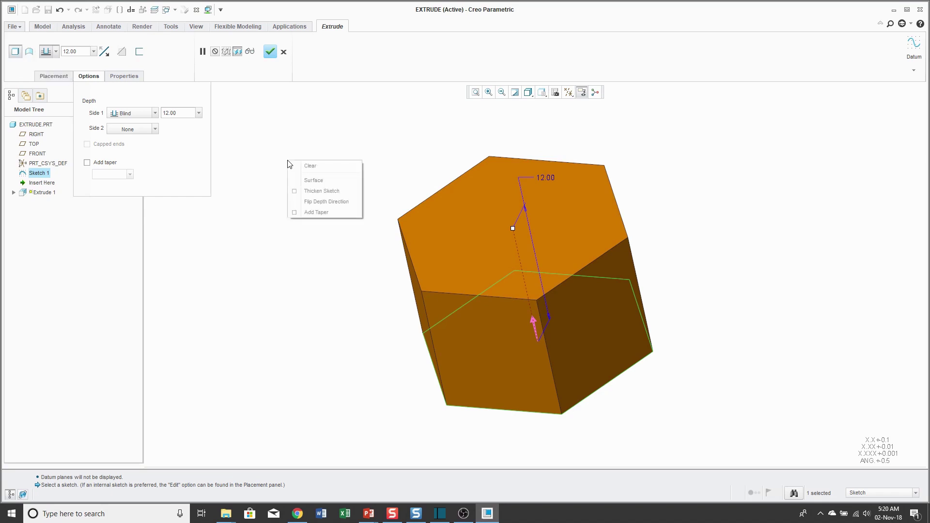
left_click(330, 187)
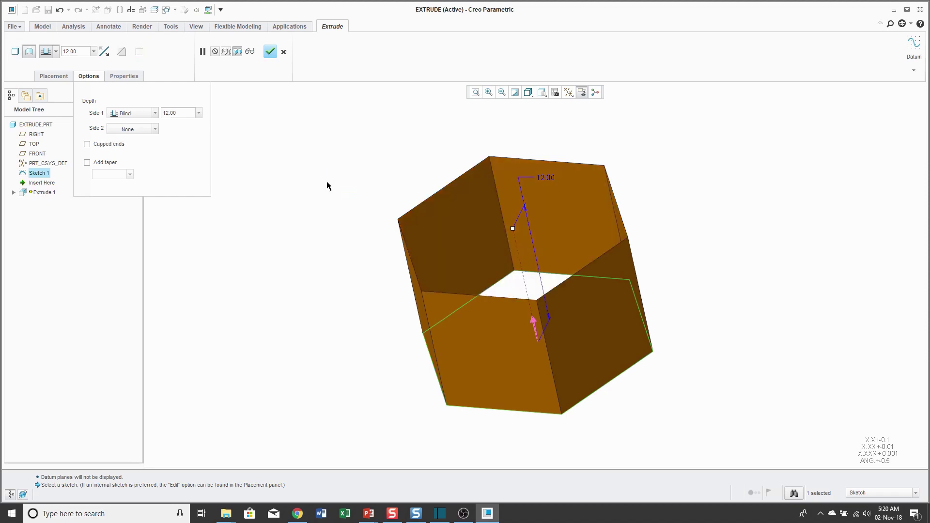
right_click(321, 176)
left_click(340, 193)
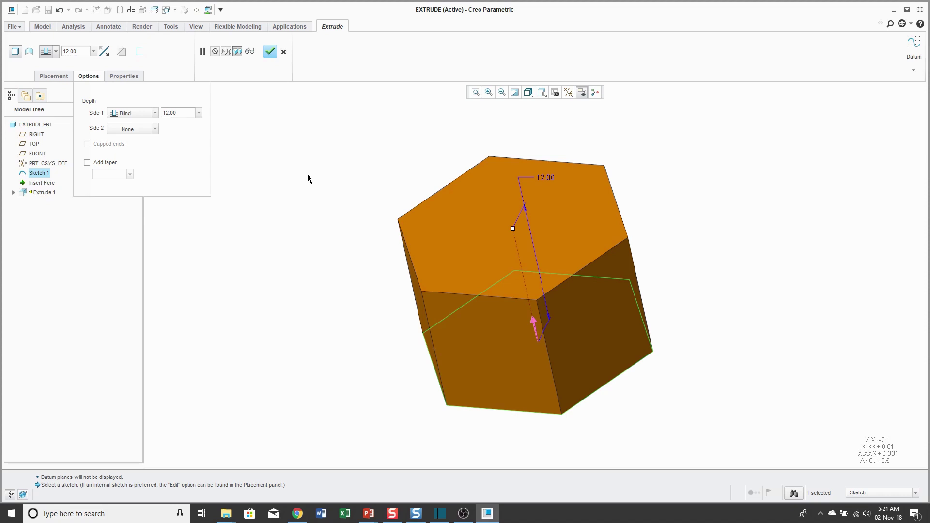
Step: Thicken the hexagon sketch into a thin wall 1.00 thick
left_click(140, 52)
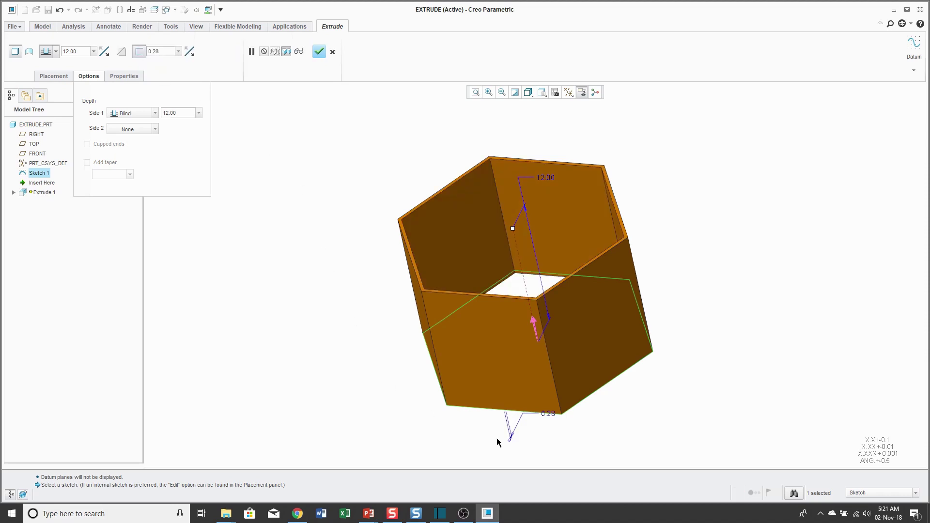
double_click(548, 414)
type("1")
key("Return")
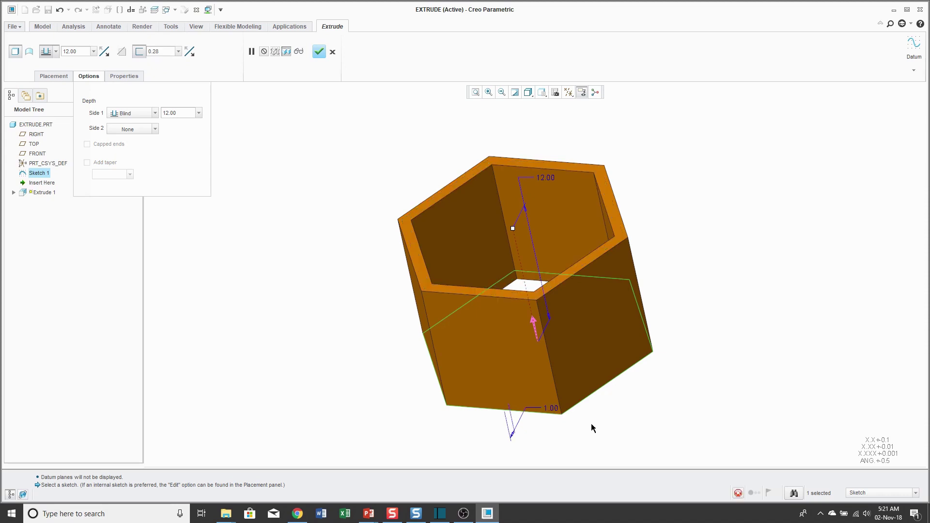
Step: Test flipping the wall side, then switch to the Top view orientation
middle_click_drag(559, 326, 591, 369)
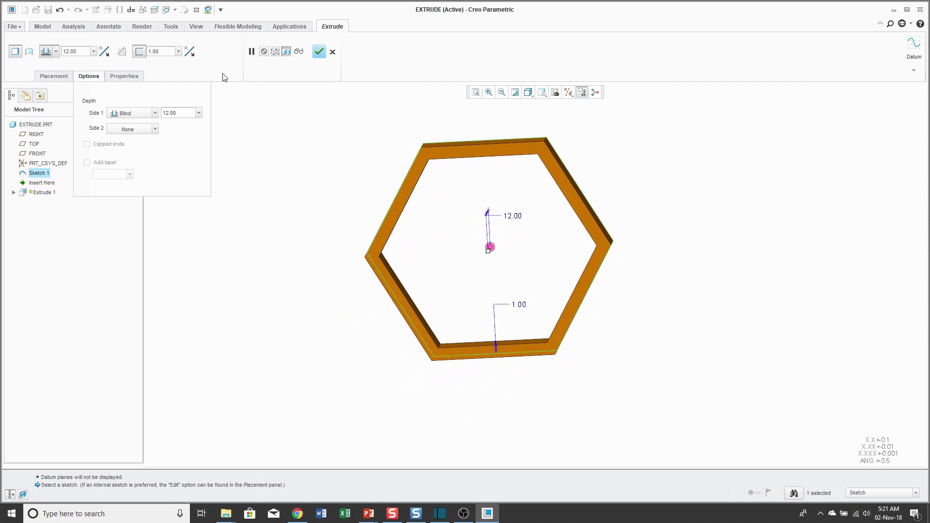
left_click(189, 53)
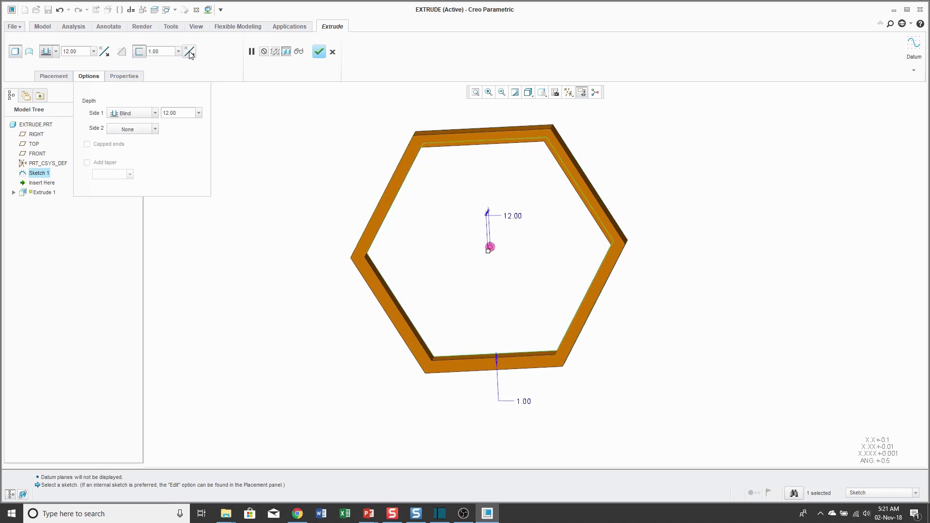
left_click(190, 53)
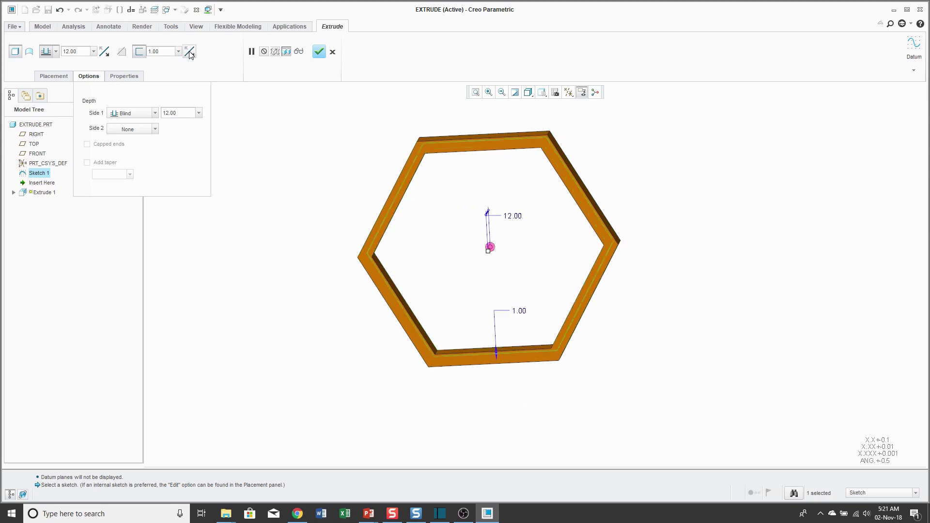
left_click(529, 93)
left_click(542, 93)
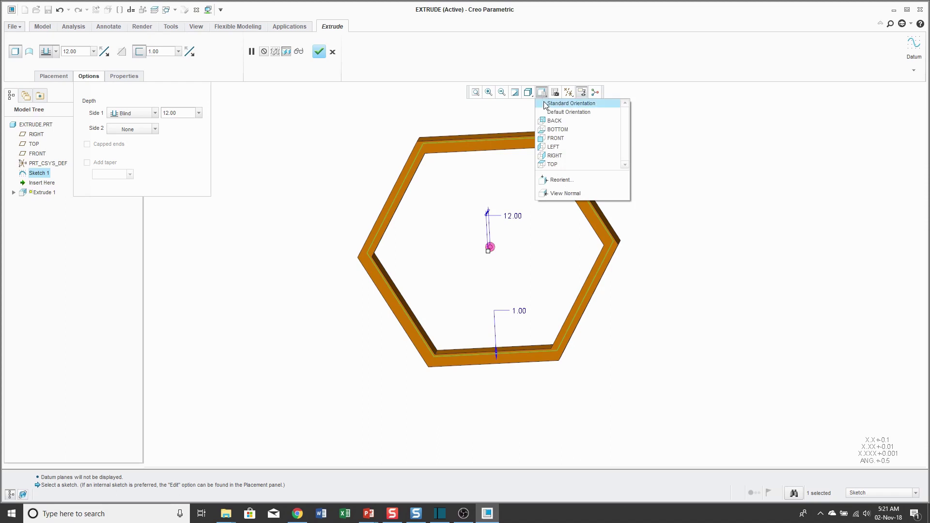
left_click(553, 164)
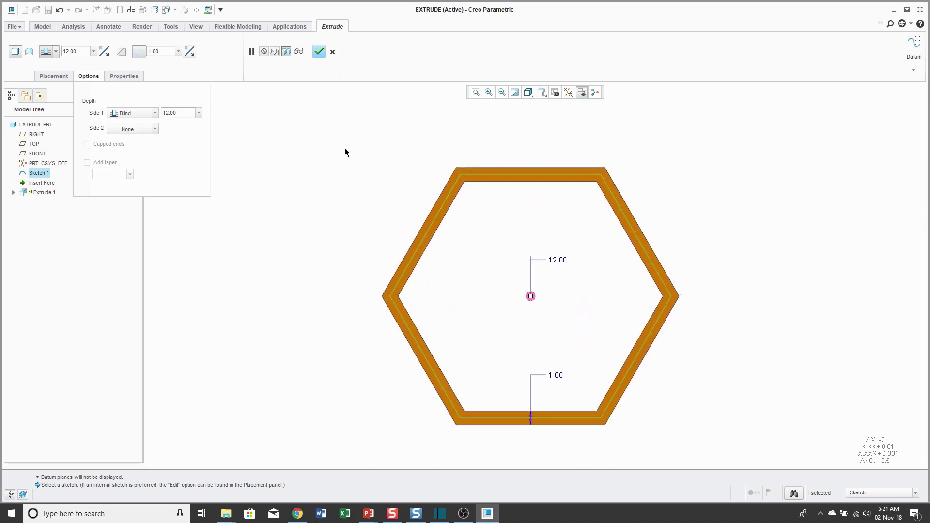
Step: Cycle the wall material side until the 1.00 wall is centred on the outline
left_click(188, 52)
left_click(188, 52)
left_click(189, 52)
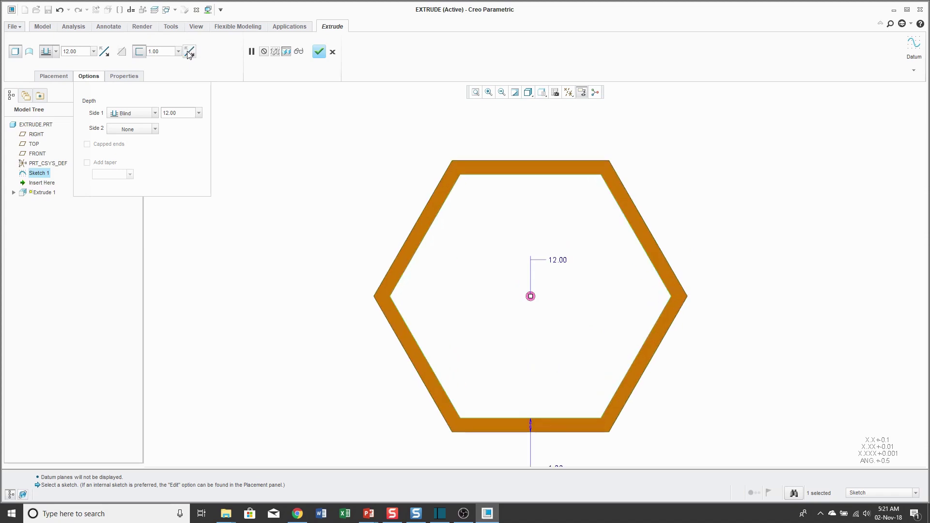
left_click(189, 53)
left_click(188, 52)
left_click(188, 52)
left_click(188, 52)
left_click(189, 52)
right_click(325, 141)
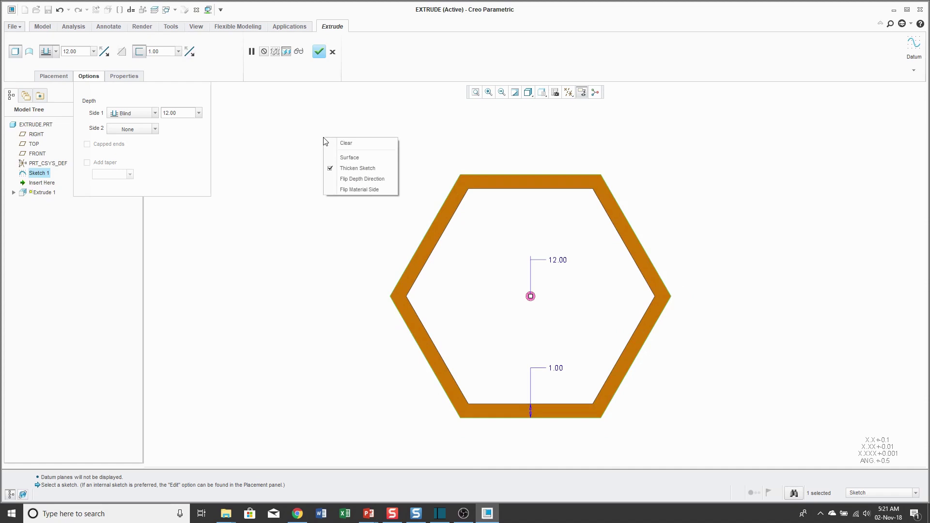
left_click(358, 189)
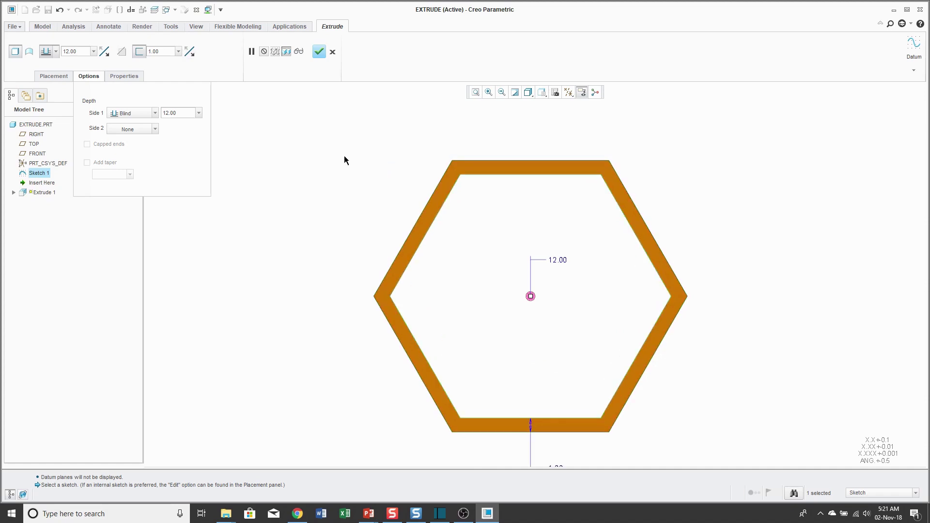
right_click(344, 161)
left_click(365, 211)
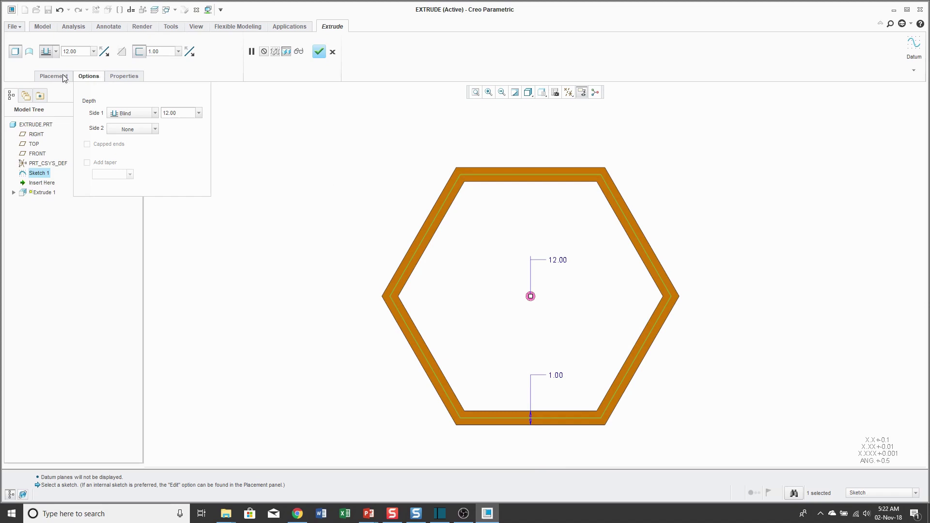
Step: Turn off the thin wall and give the solid prism's sides a 5.0 taper
left_click(141, 54)
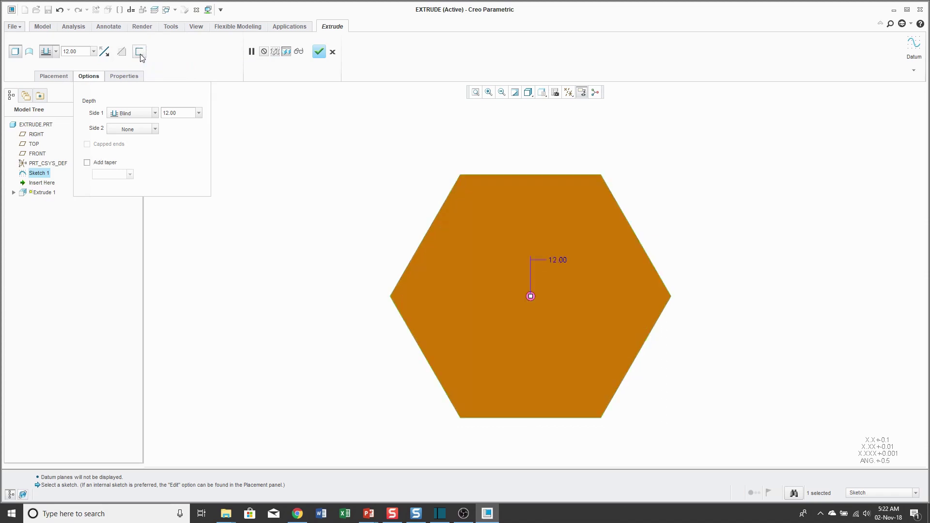
left_click(87, 164)
middle_click_drag(365, 224, 414, 216)
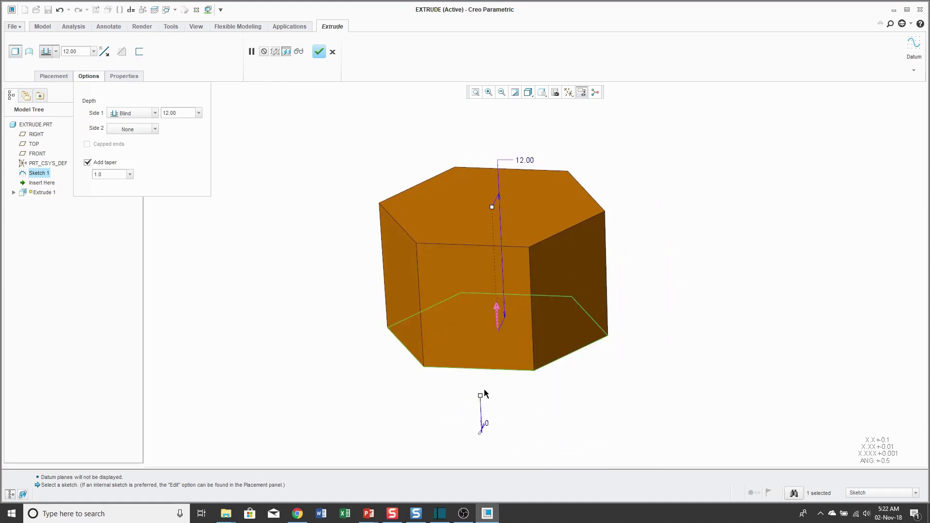
left_click_drag(481, 396, 479, 400)
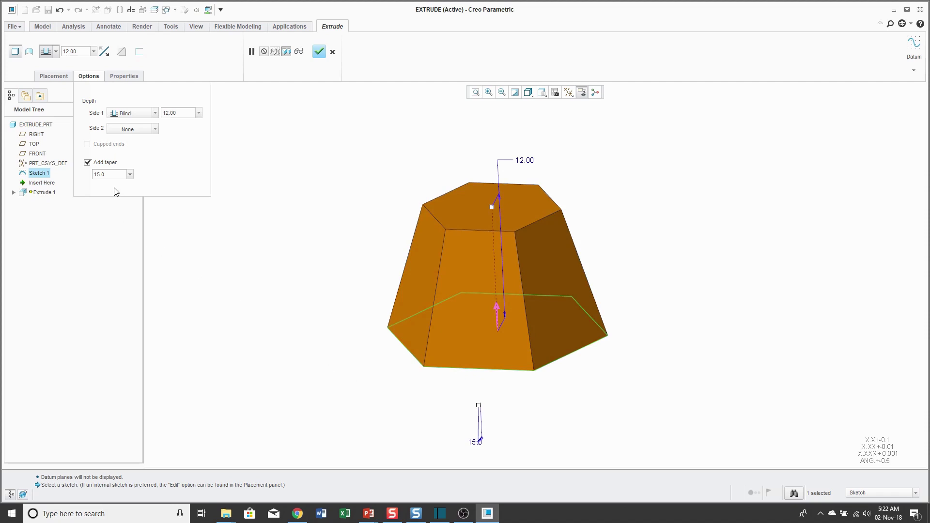
double_click(476, 442)
type("5")
key("Return")
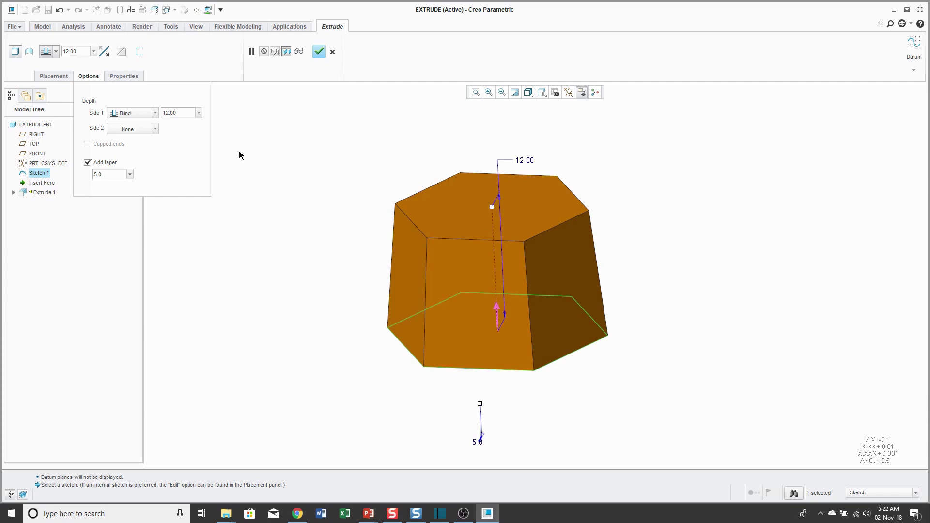
Step: Copy Sketch 1 as an internal sketch, then review the Blind 12.00 depth, 5.0 taper and name EXTRUDE_1
left_click(91, 78)
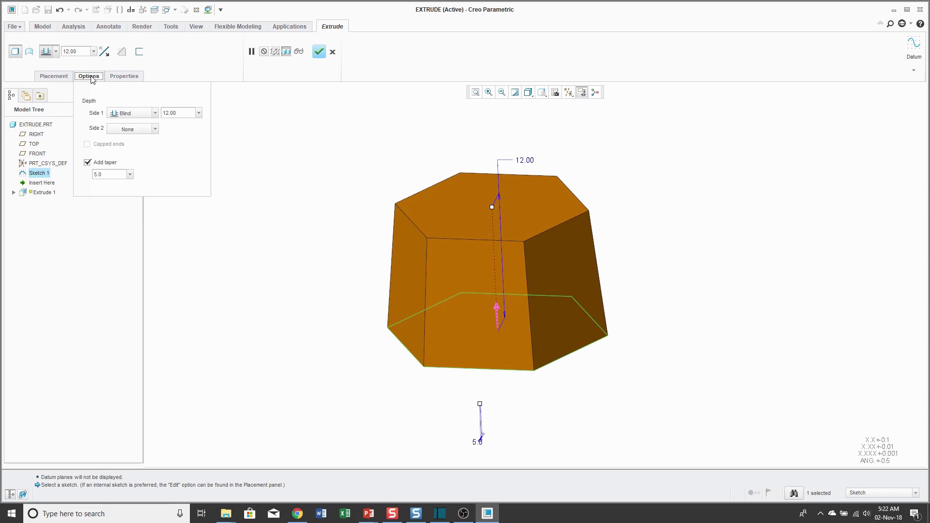
left_click(55, 78)
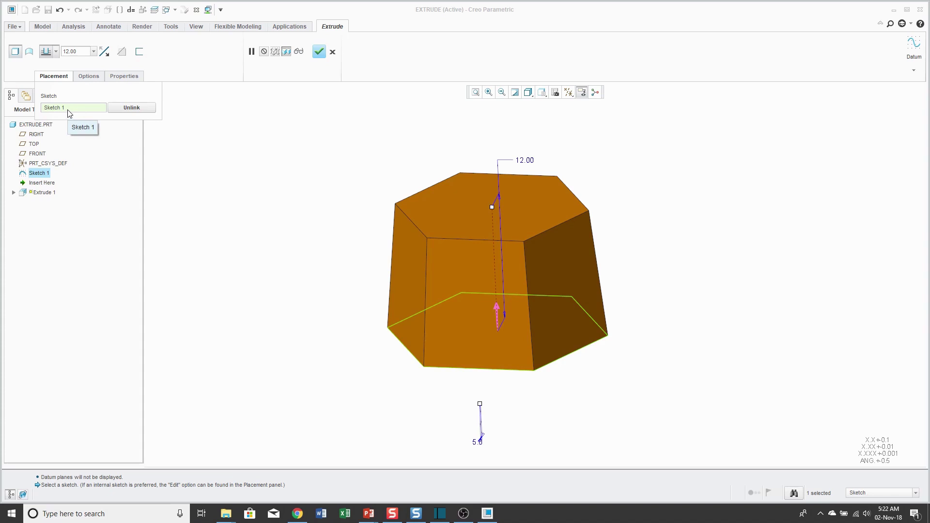
left_click(132, 108)
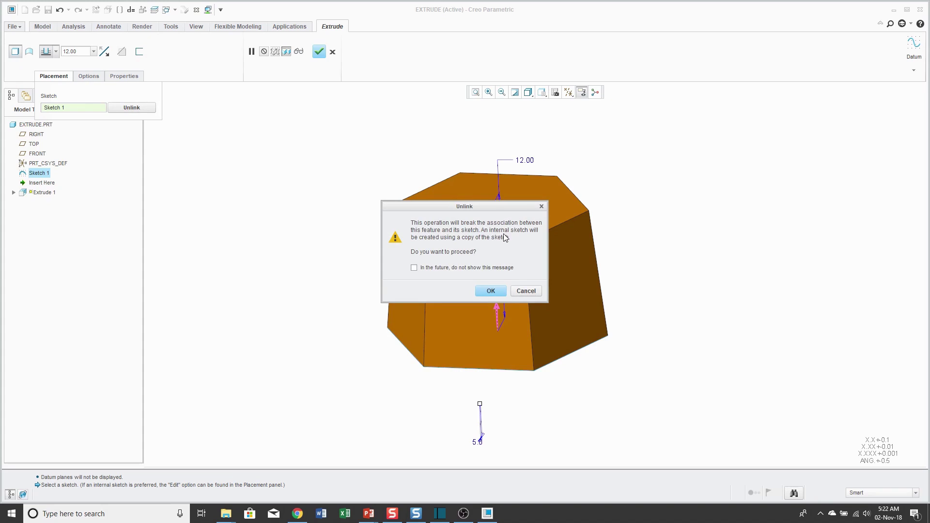
left_click(491, 291)
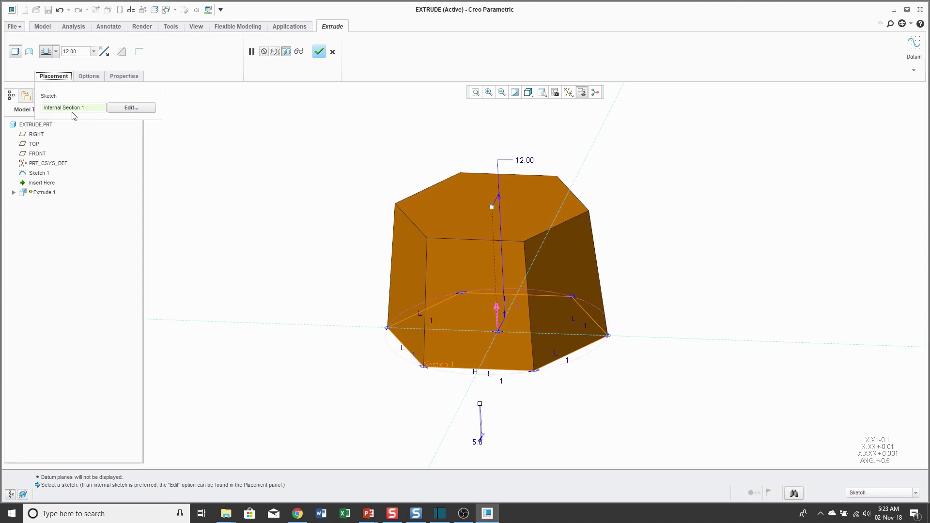
left_click(88, 78)
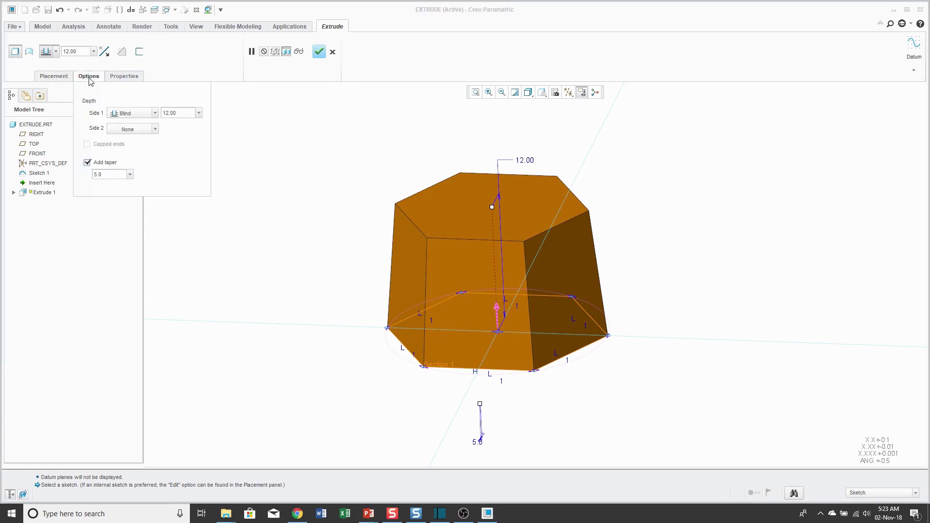
left_click(124, 77)
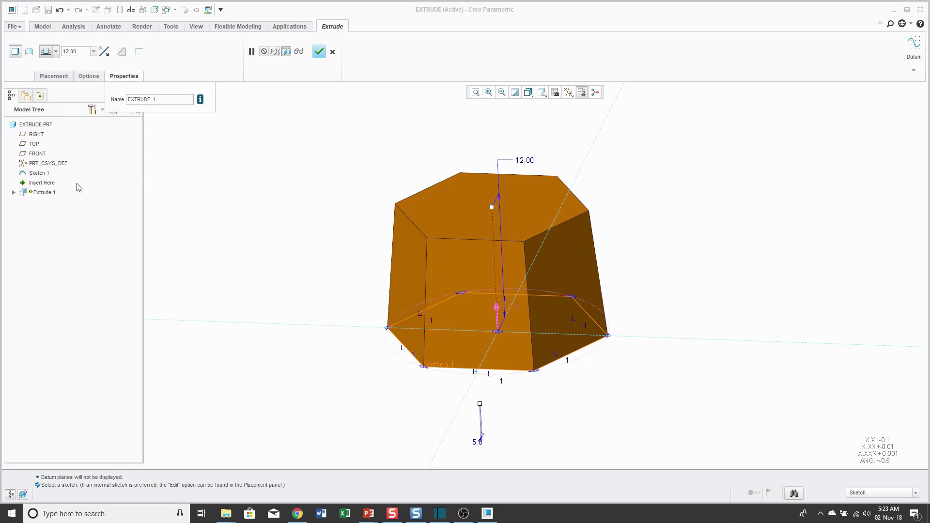
Step: Finish Extrude 1 and expand it in the Model Tree to highlight Sketch 1 and Section 1
left_click(318, 51)
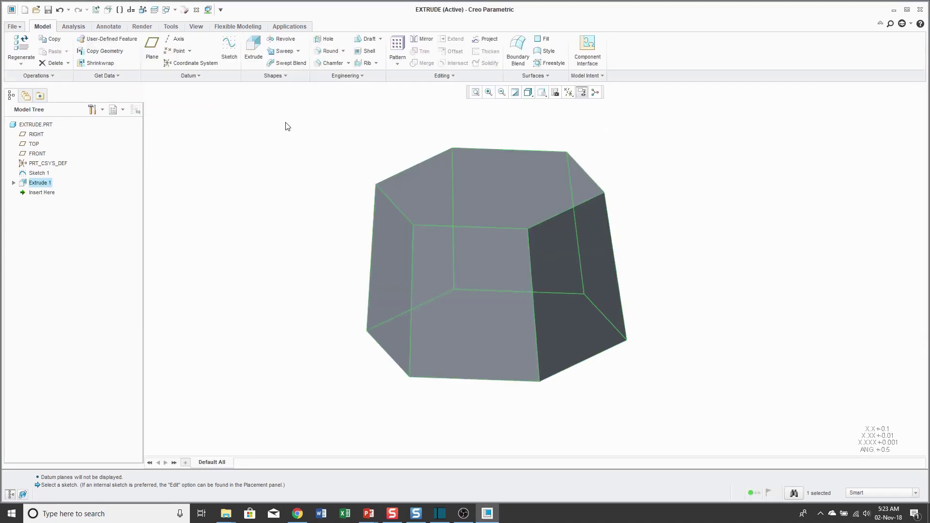
left_click(14, 183)
left_click(42, 174)
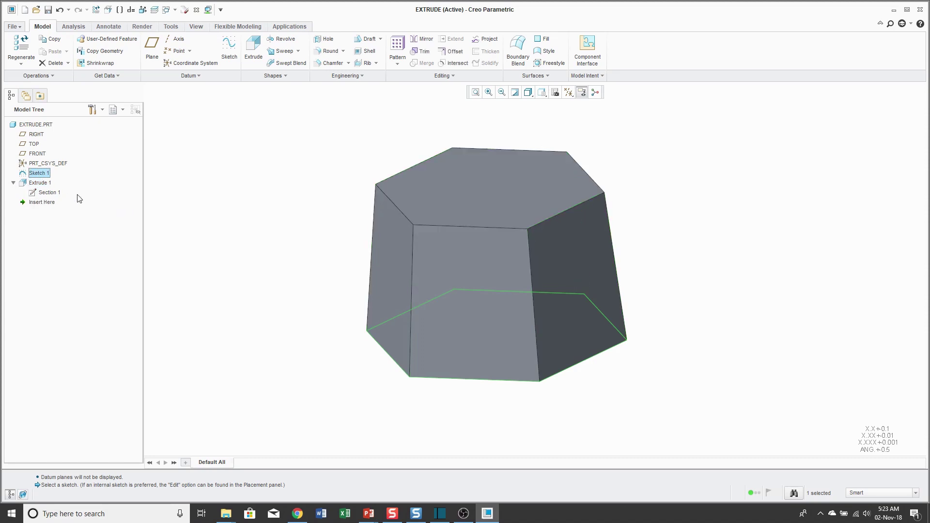
left_click(54, 193)
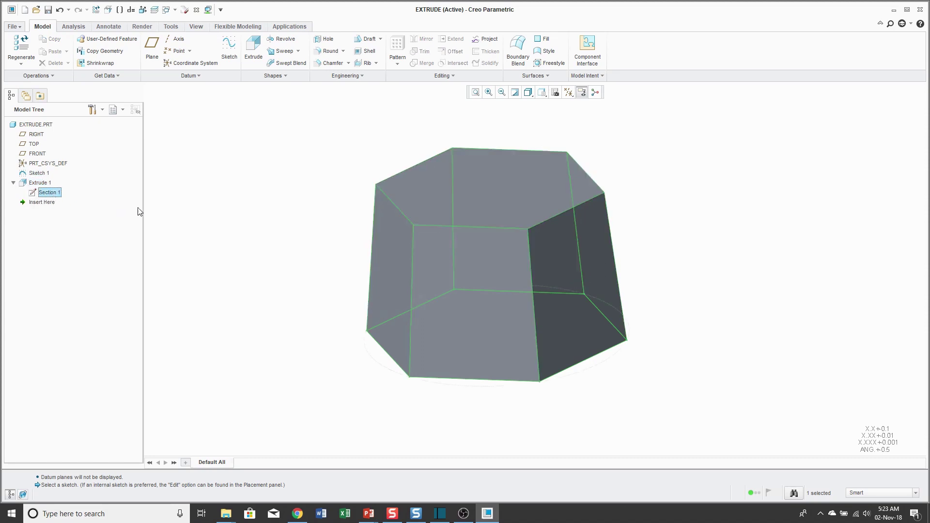
left_click(259, 221)
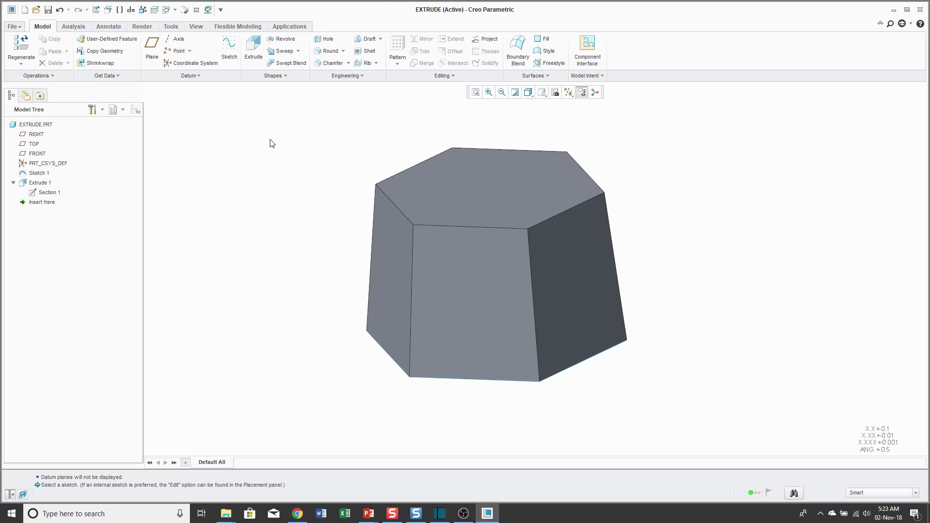
Step: Start a second extrusion sketched on the prism's top face
left_click(256, 51)
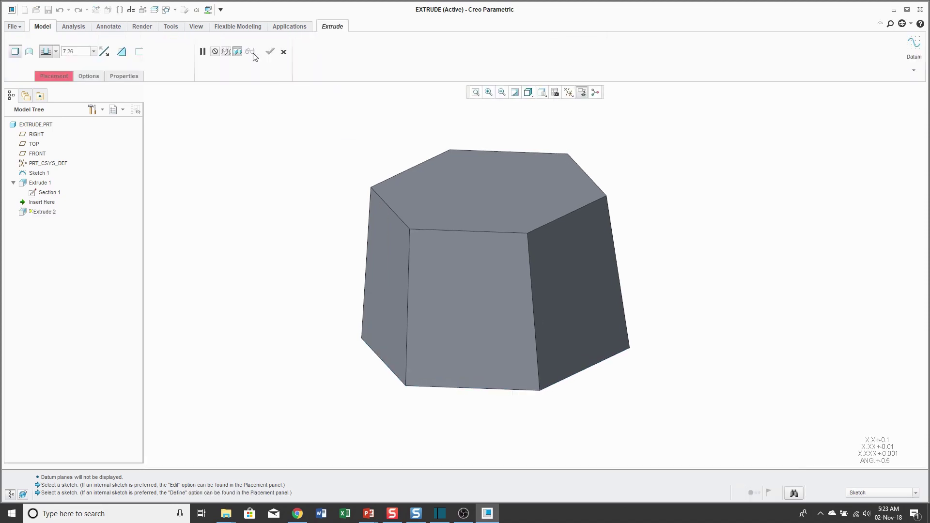
left_click(53, 78)
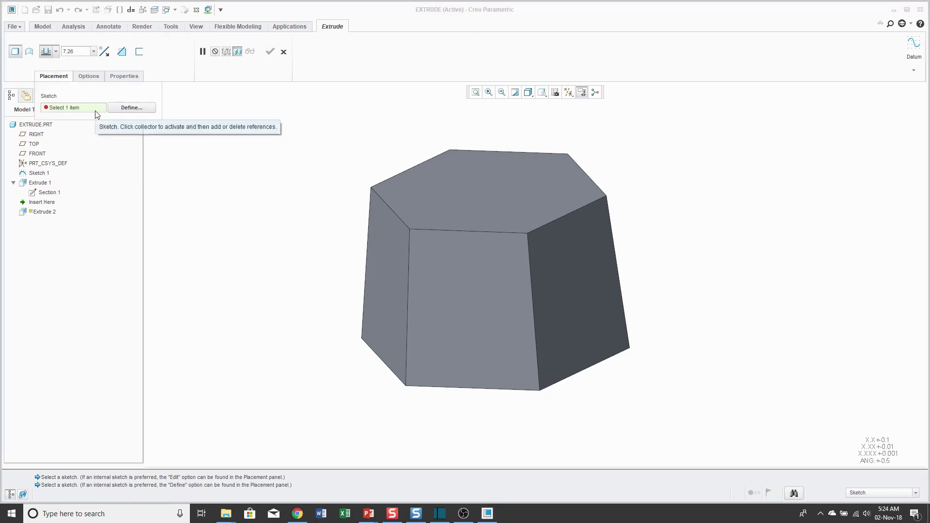
left_click(474, 190)
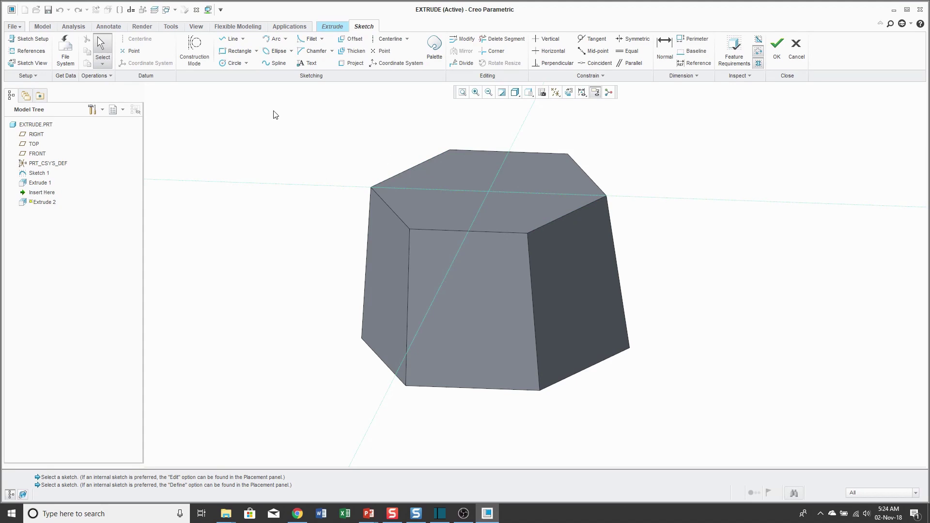
Step: Draw a circle centred on the axes, set its diameter to 8, and finish the sketch
left_click(232, 68)
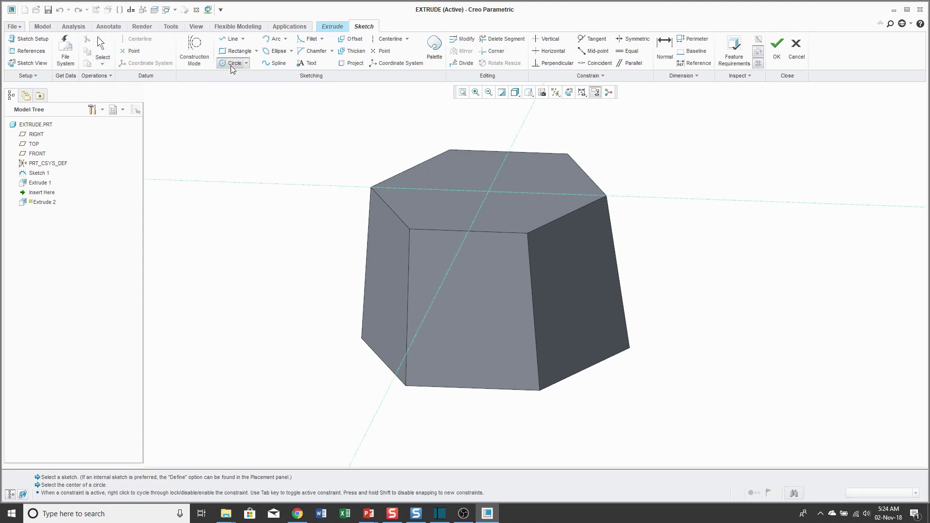
left_click(491, 193)
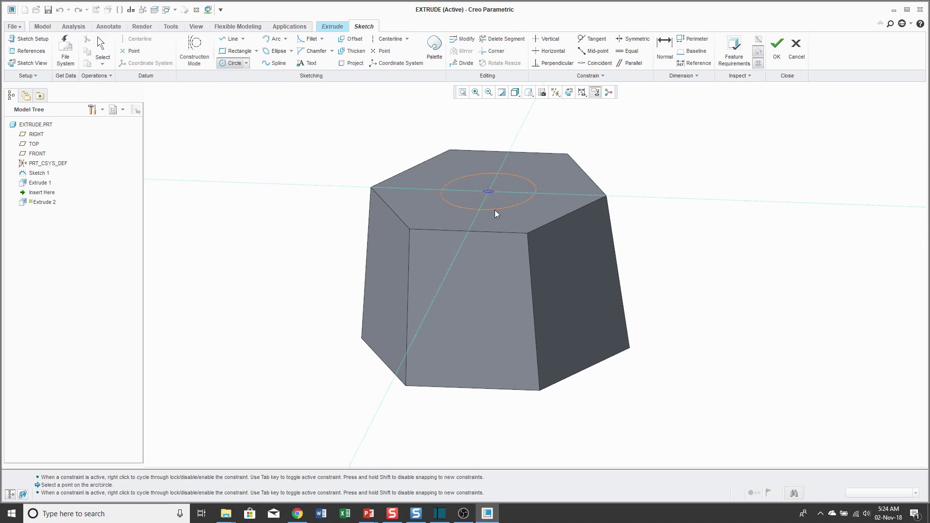
left_click(536, 180)
middle_click(541, 168)
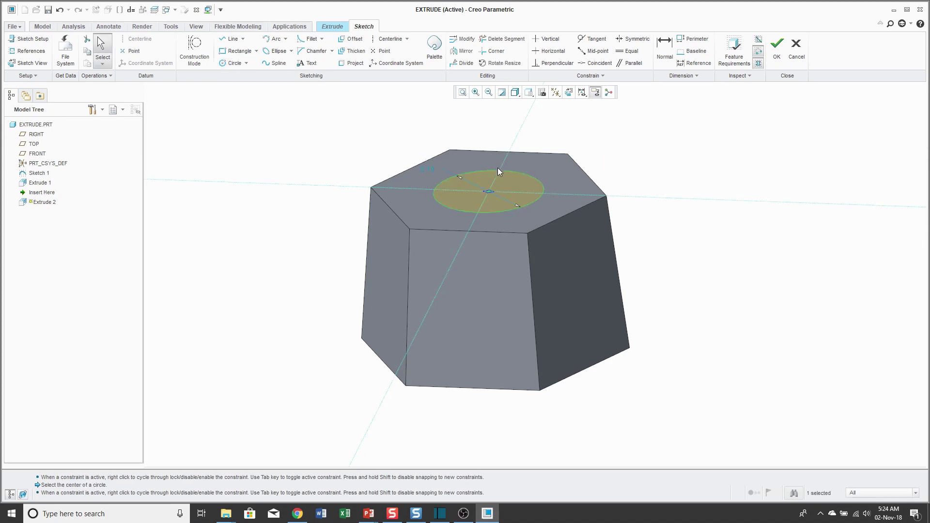
middle_click_drag(498, 168, 484, 189)
double_click(431, 166)
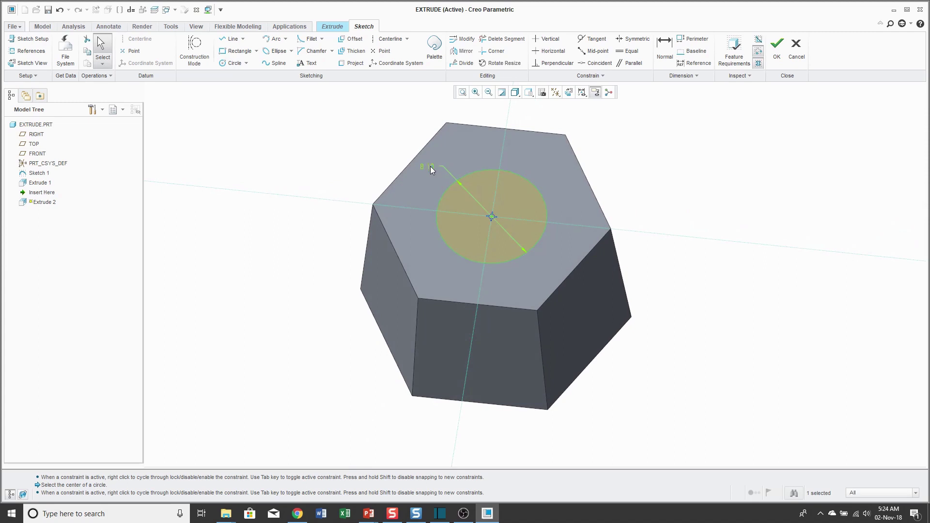
type("8")
key("Return")
right_click(374, 155)
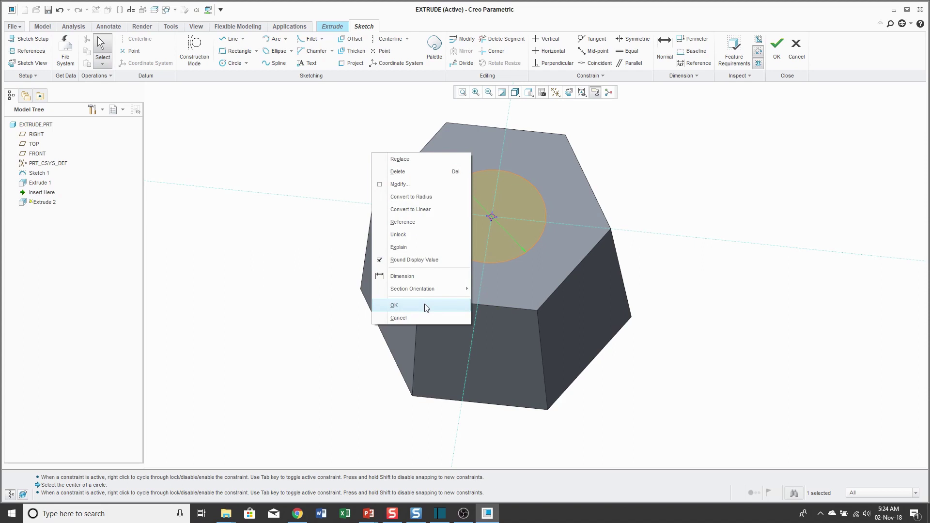
left_click(393, 305)
middle_click_drag(453, 293, 453, 264)
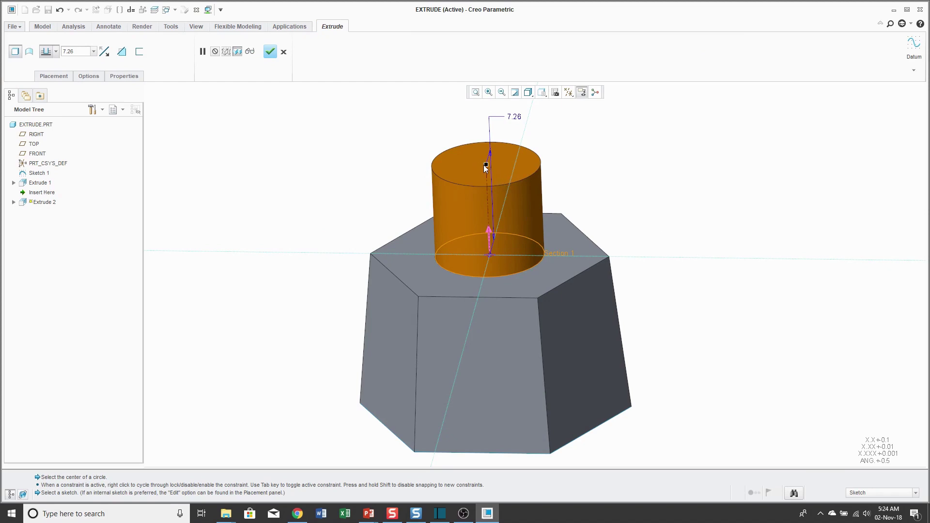
Step: Push the circular extrusion down into the prism as a cut, then raise it to a 4.84 boss
mouse_move(487, 168)
left_mouse_down()
mouse_move(486, 127)
mouse_move(486, 178)
mouse_move(485, 145)
mouse_move(486, 165)
left_mouse_up()
left_click_drag(486, 165, 492, 305)
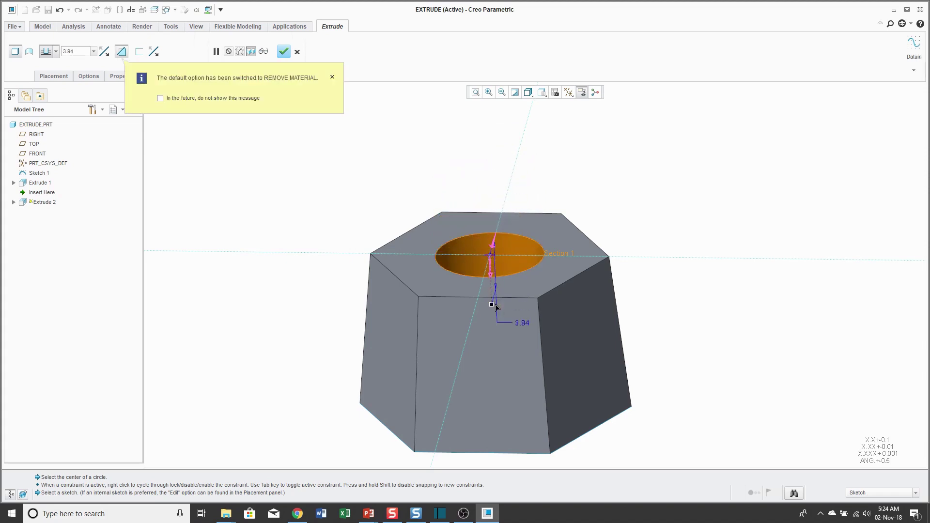
middle_click_drag(513, 253, 504, 284)
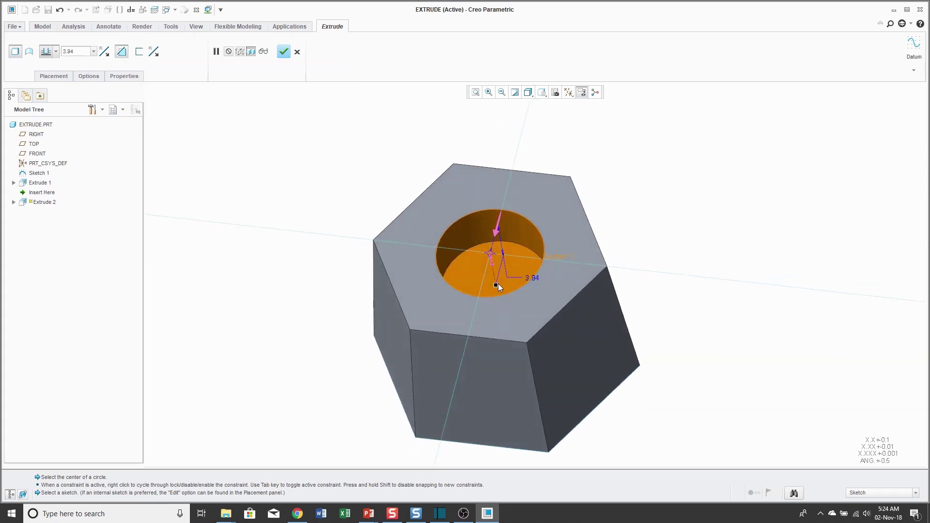
left_click_drag(496, 285, 483, 214)
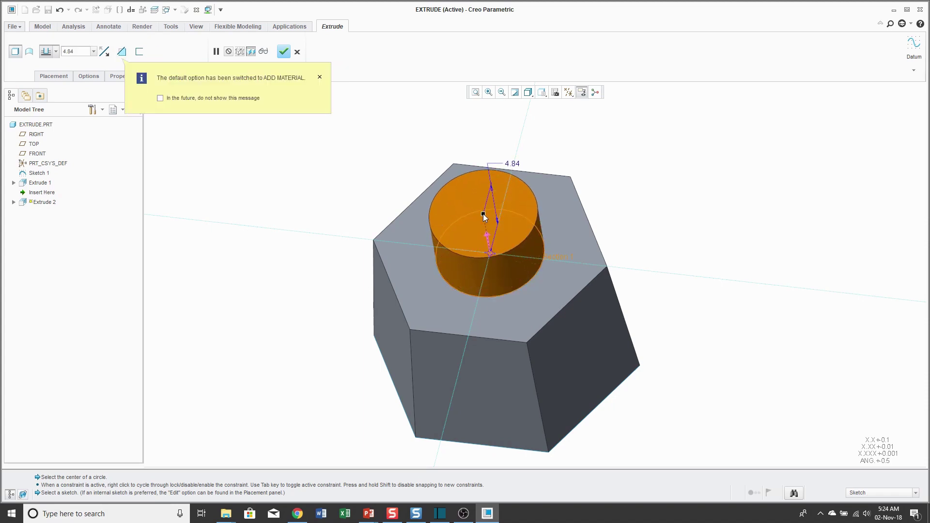
Step: Browse the Configuration Editor in Options, then turn the extrusion back into a 3.13-deep hole
left_click(15, 26)
left_click(48, 241)
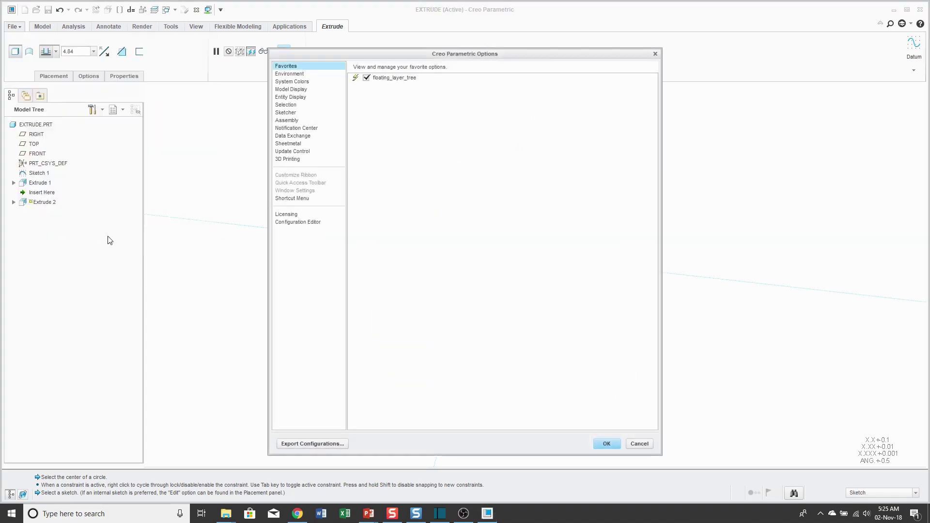
left_click(304, 223)
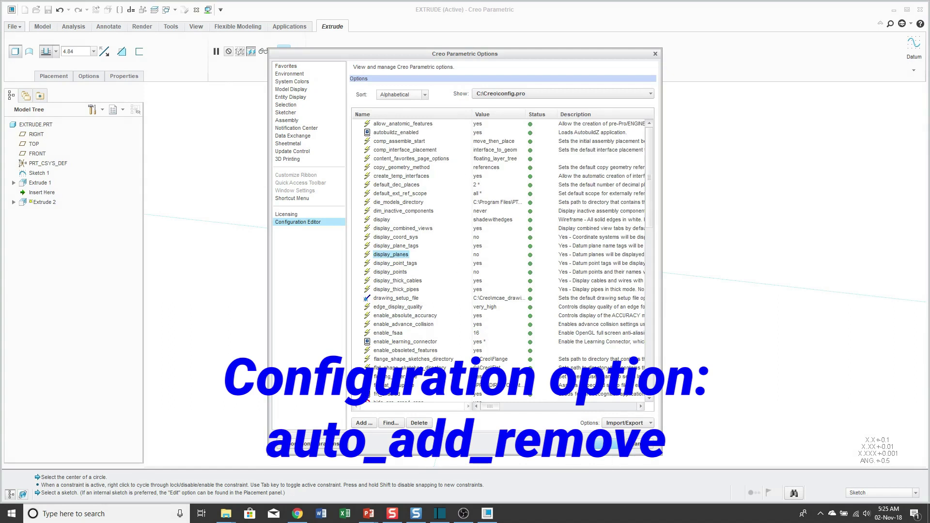
left_click(632, 448)
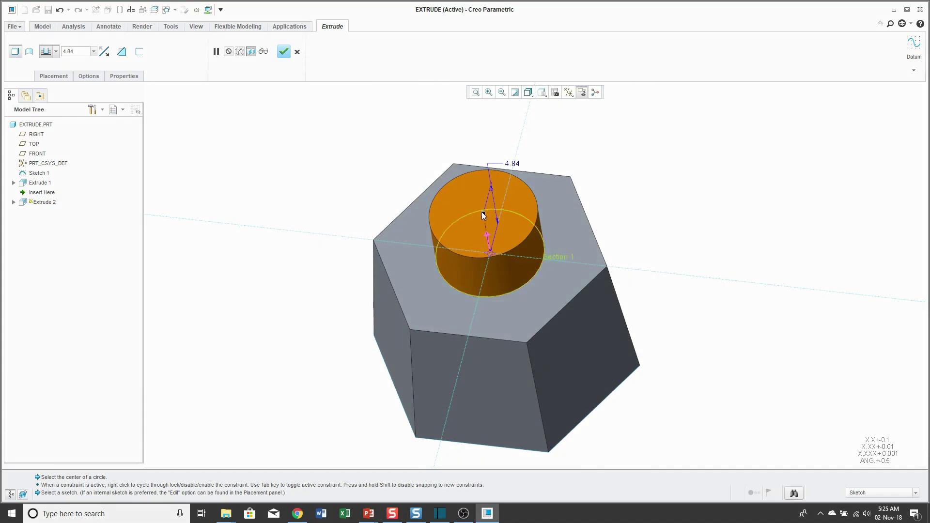
left_click_drag(485, 216, 494, 280)
Step: Dismiss the remove-material notice and try the To Next depth for the hole
left_click(332, 77)
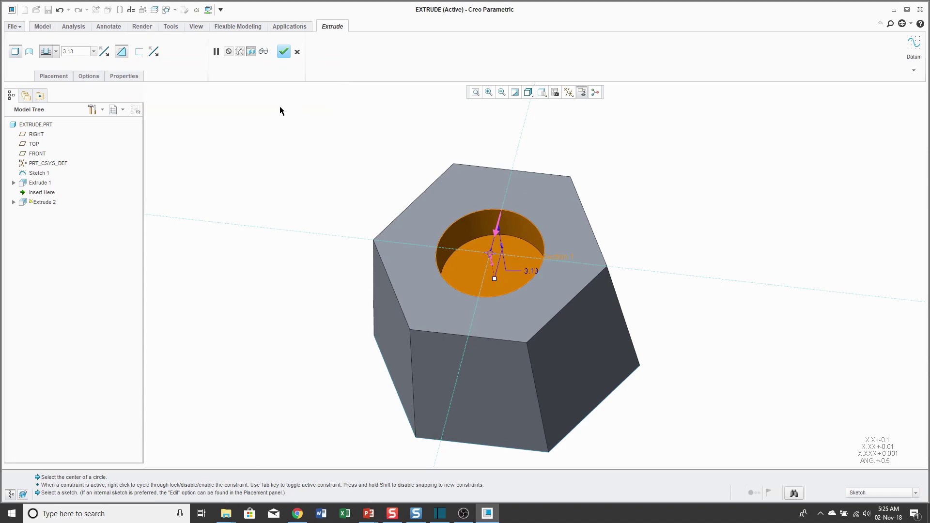
left_click(56, 52)
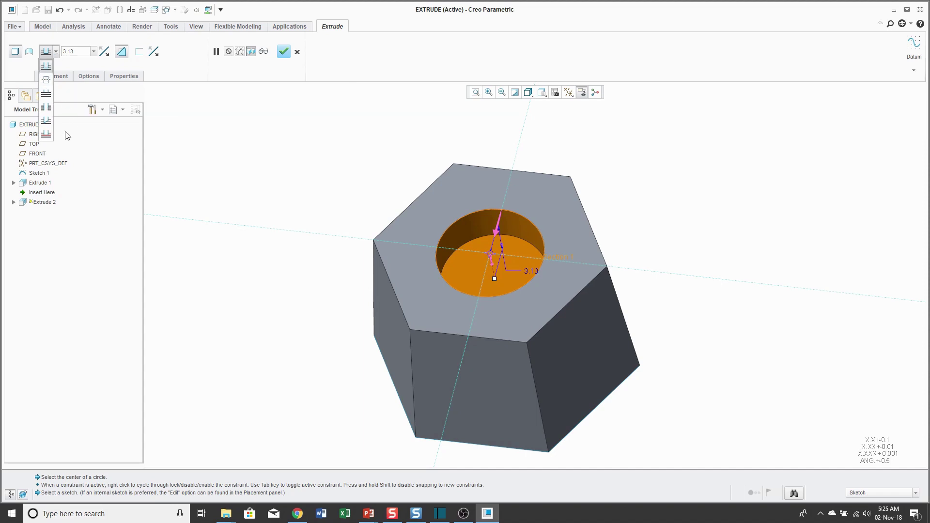
left_click(46, 95)
scroll(400, 202, "down", 2)
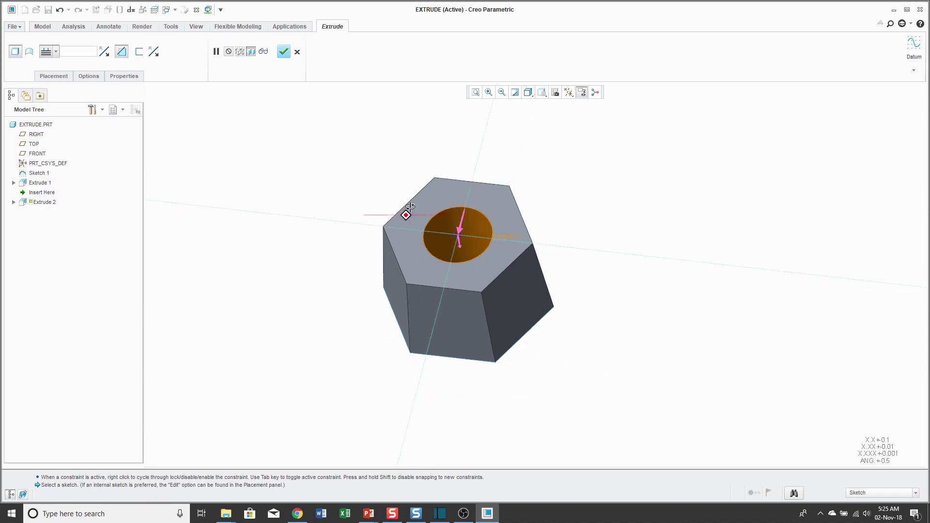
middle_click_drag(410, 207, 430, 187)
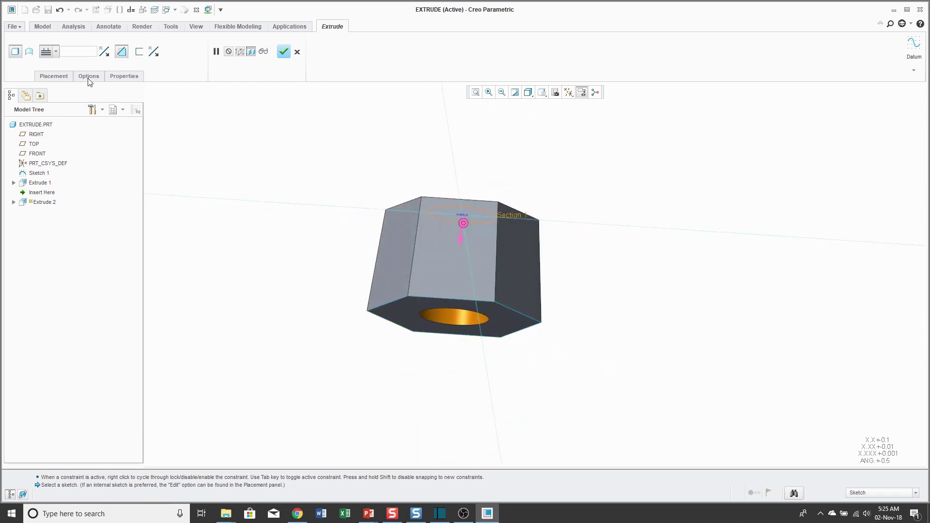
Step: Switch the hole's depth option to Through All and show the depth settings
left_click(57, 53)
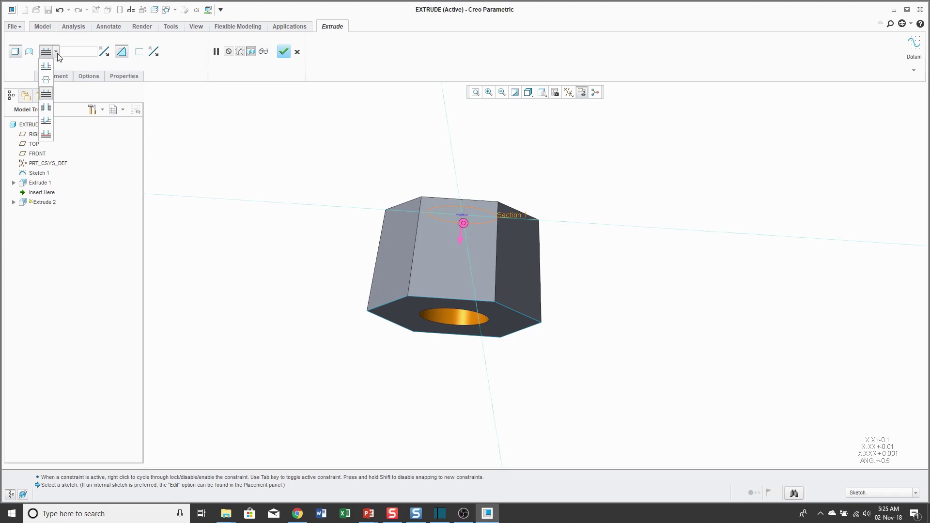
left_click(51, 113)
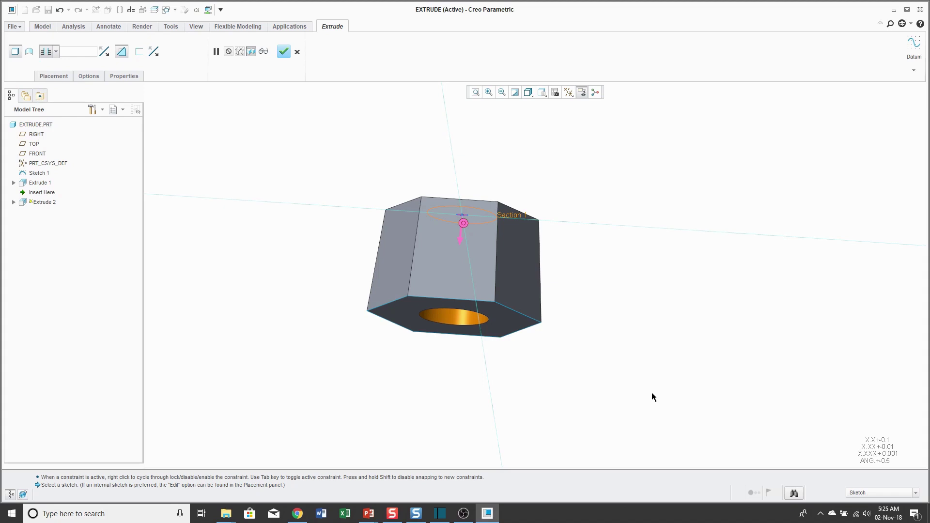
left_click(55, 52)
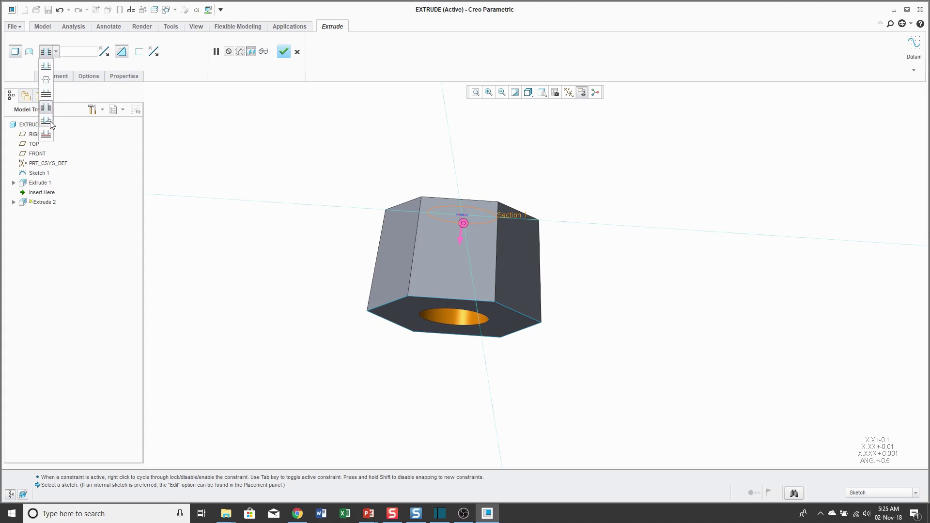
left_click(86, 77)
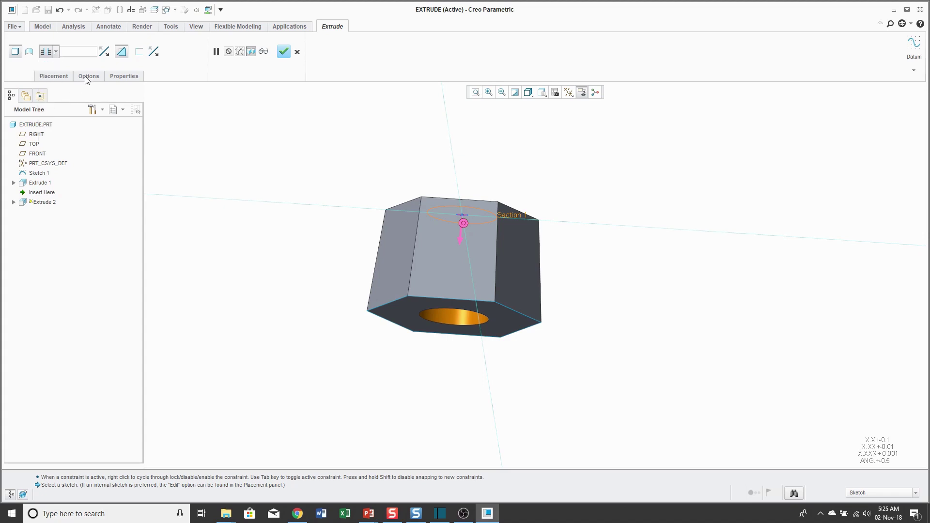
Step: Set Extrude 2's Side 1 depth type to To Selected
left_click(154, 114)
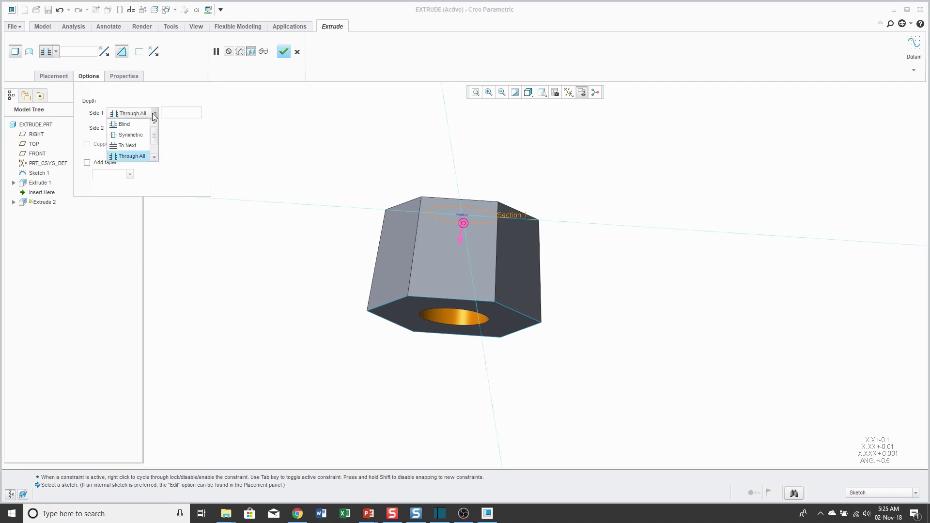
scroll(138, 155, "down", 2)
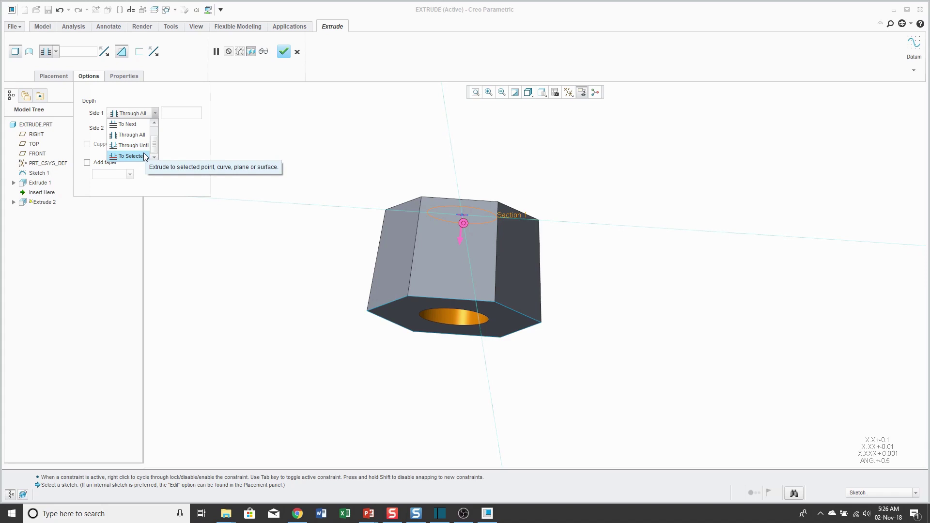
left_click(144, 153)
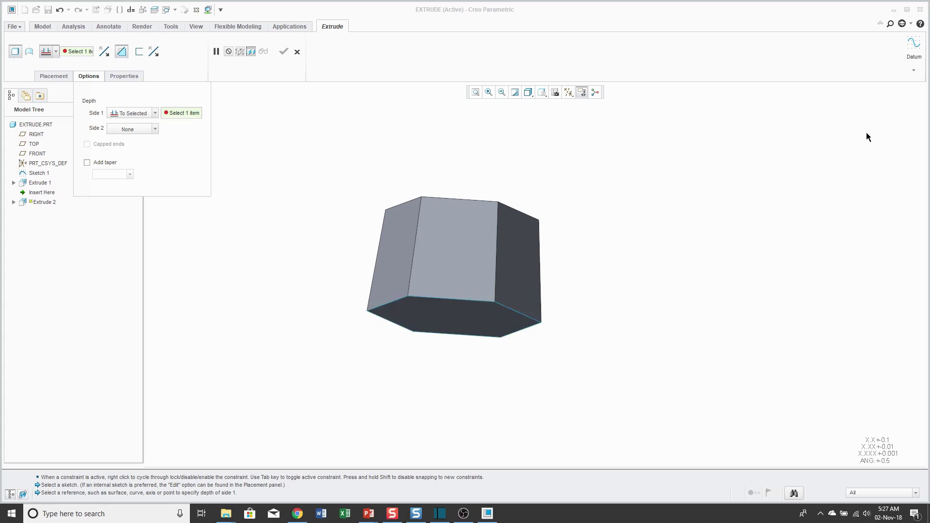
Step: Create a datum plane offset 2.00 up from the prism's bottom face
left_click(914, 71)
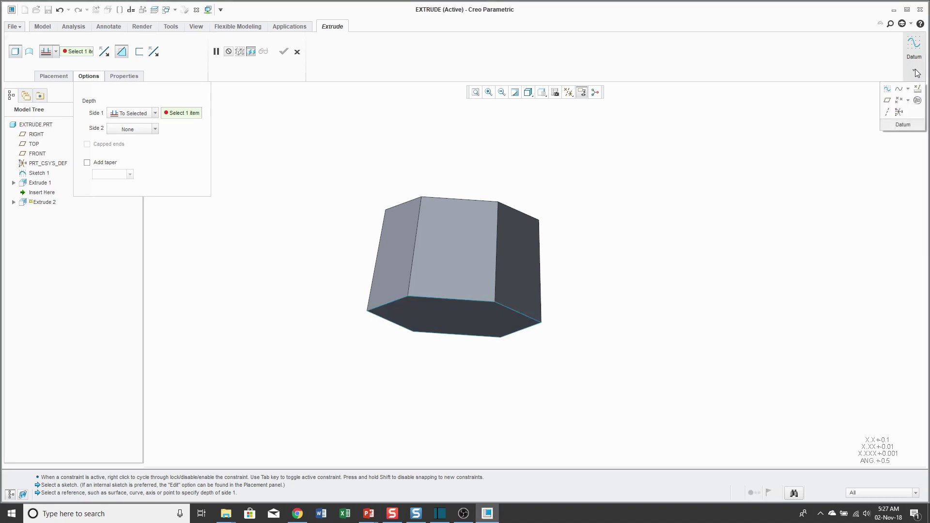
left_click(887, 103)
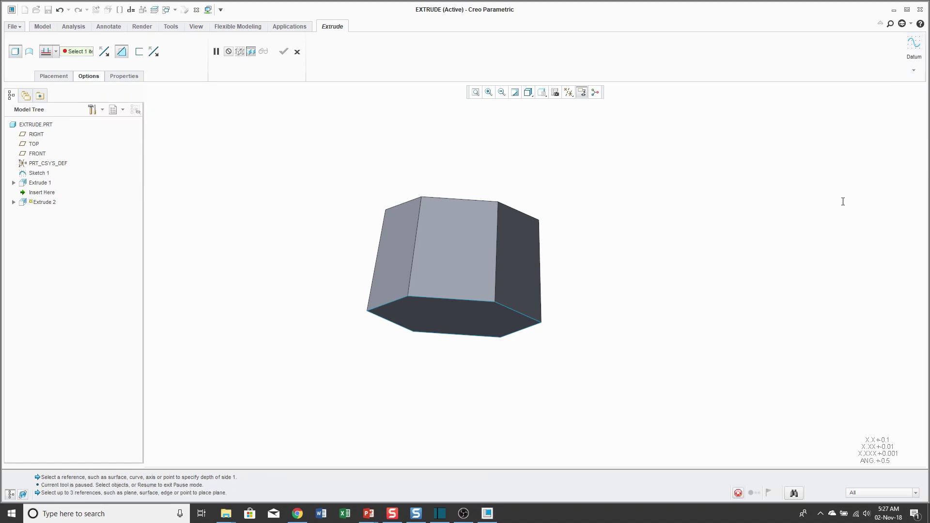
left_click(455, 326)
left_click_drag(461, 321, 456, 308)
double_click(485, 280)
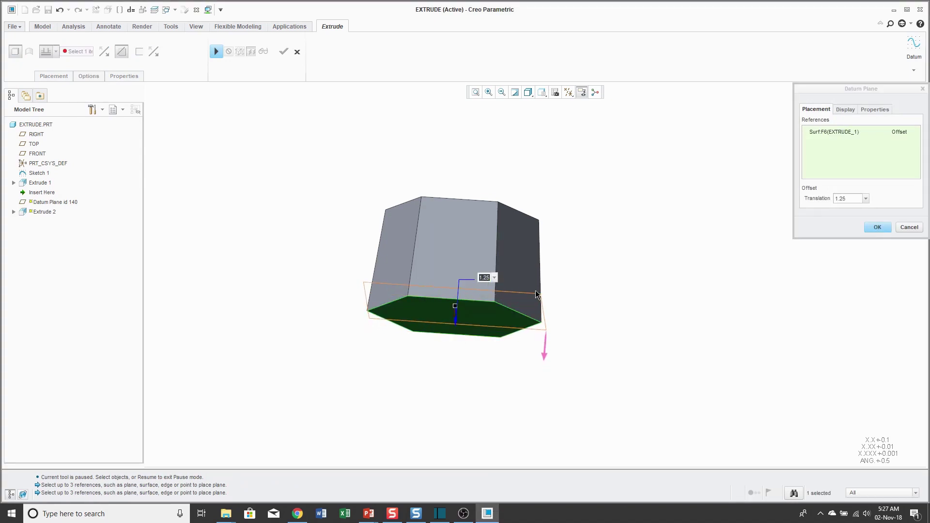
type("2")
key("Return")
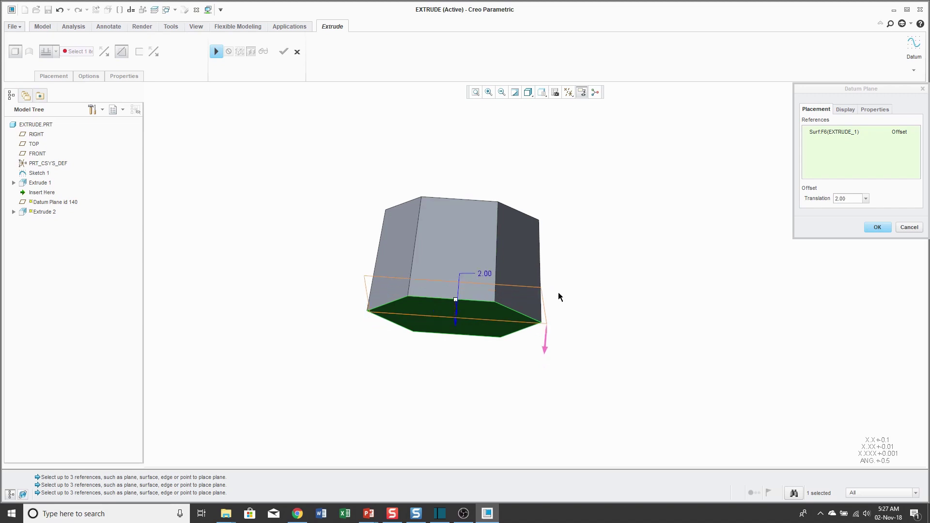
middle_click_drag(402, 290, 400, 307)
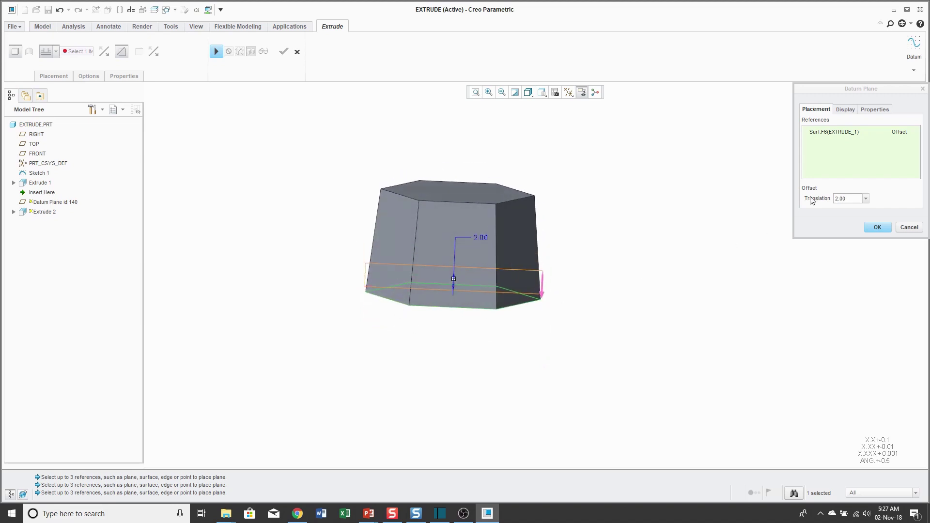
Step: Name the new plane DEPTH and finish it
left_click(883, 110)
double_click(826, 127)
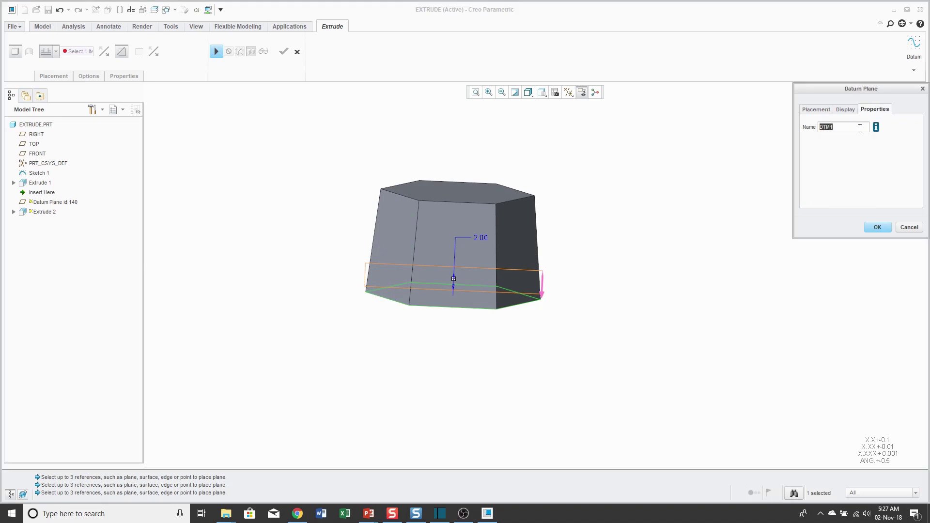
type("depth")
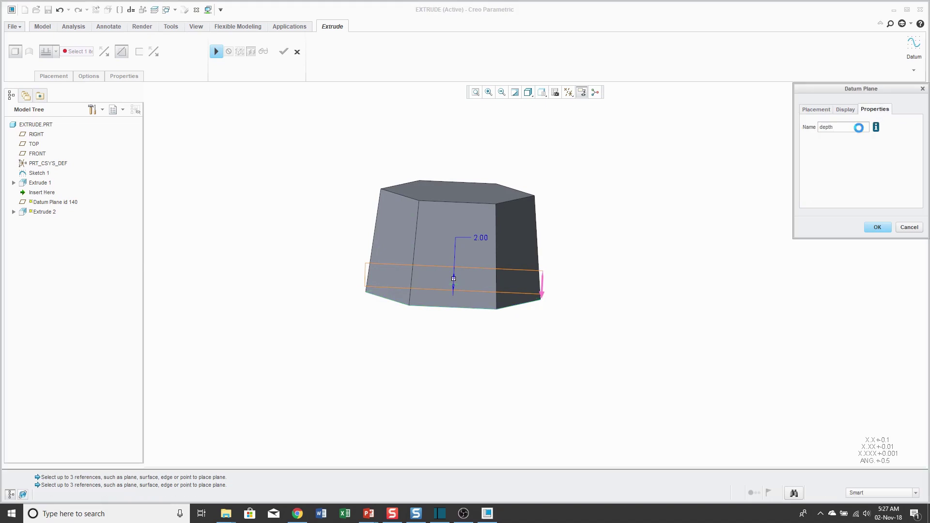
key("Return")
left_click(877, 227)
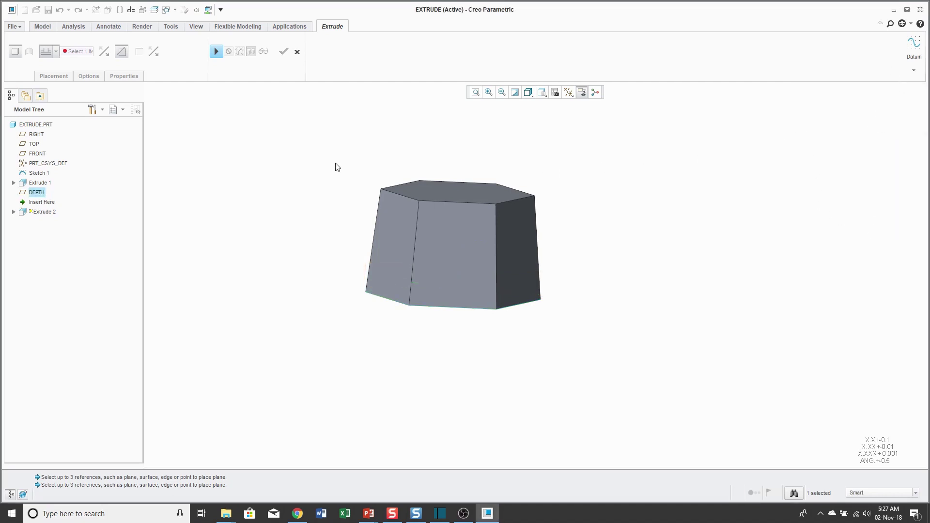
Step: Resume Extrude 2, confirm Side 1 ends at DEPTH, and finish the hole cut
left_click(216, 52)
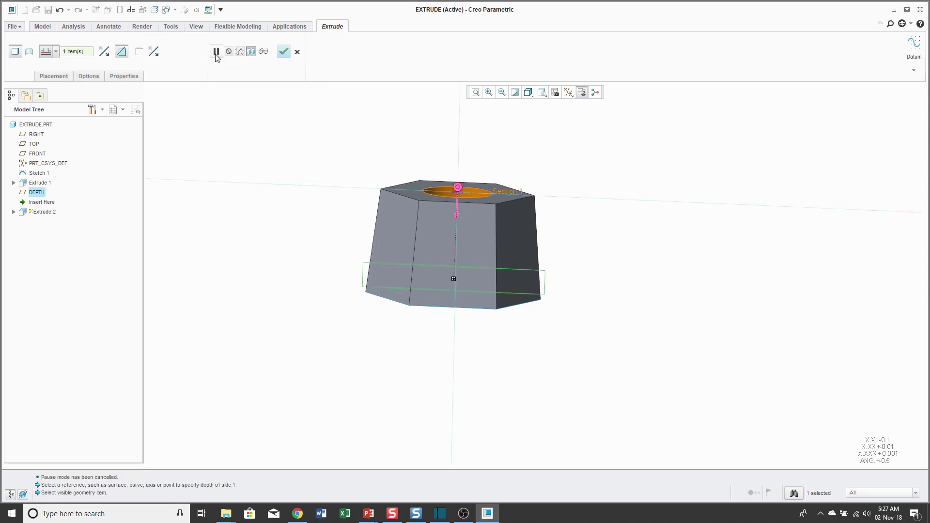
mouse_move(315, 152)
middle_mouse_down()
mouse_move(332, 153)
mouse_move(315, 162)
mouse_move(317, 193)
mouse_move(359, 201)
middle_mouse_up()
scroll(438, 134, "up", 3)
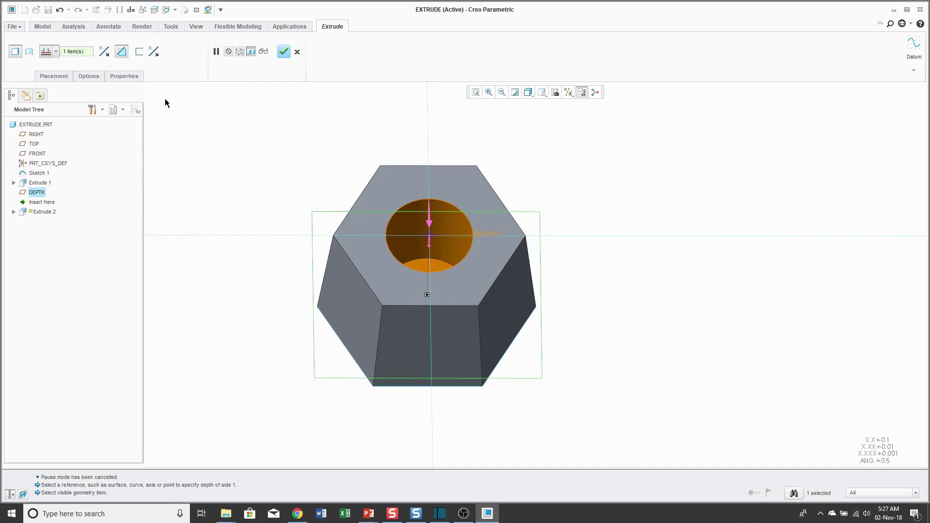
left_click(92, 77)
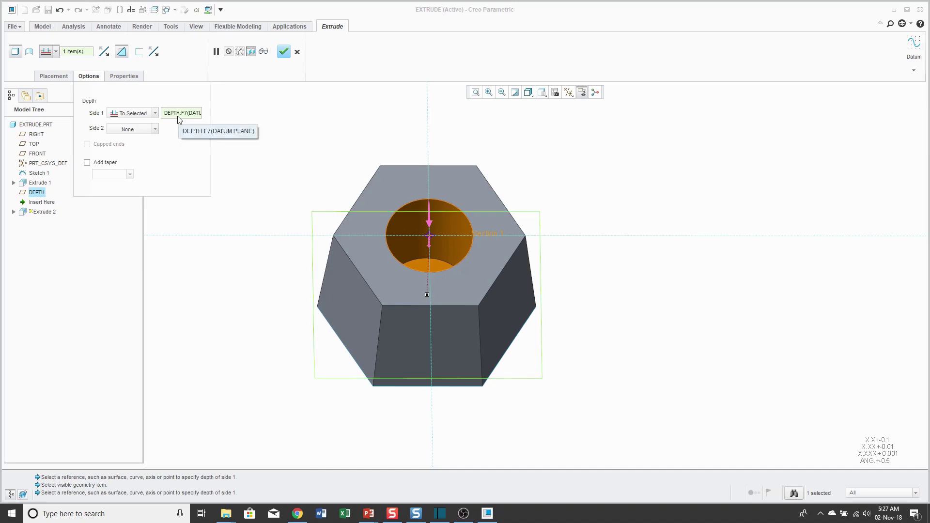
left_click(283, 51)
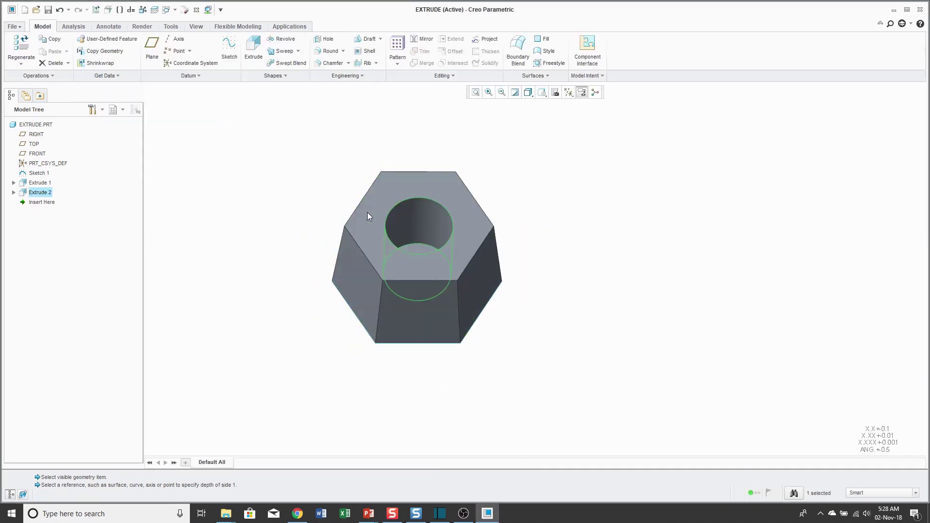
Step: Change Extrude 1's depth from 12.00 to 16.00 and regenerate the part
middle_click_drag(368, 214, 361, 196)
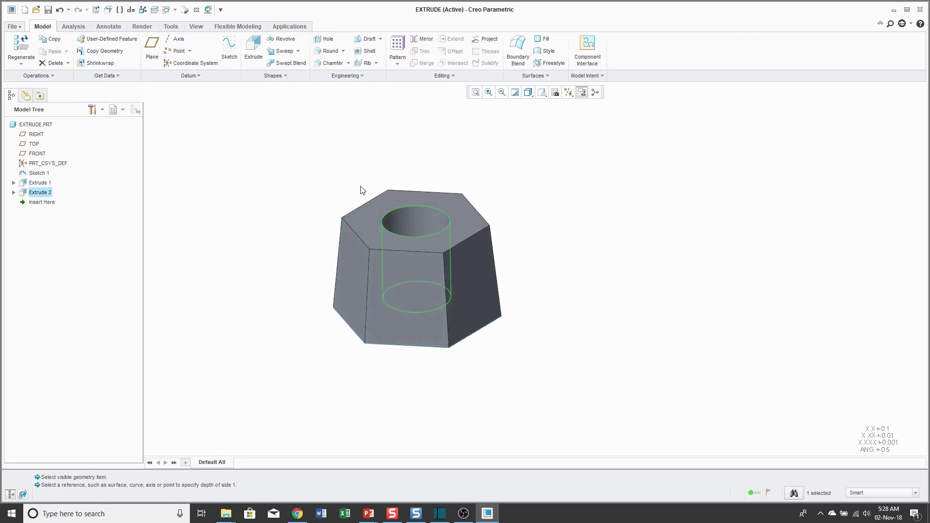
left_click(39, 183)
right_click(47, 186)
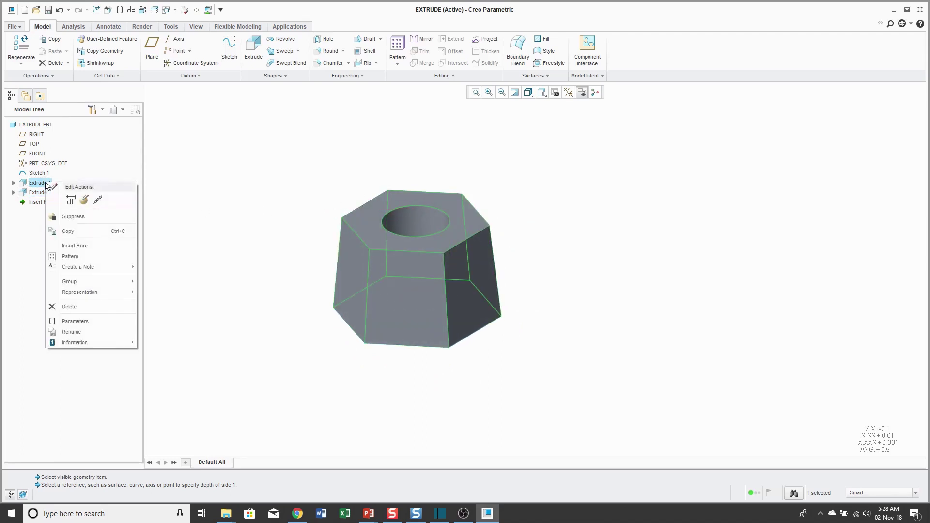
left_click(74, 201)
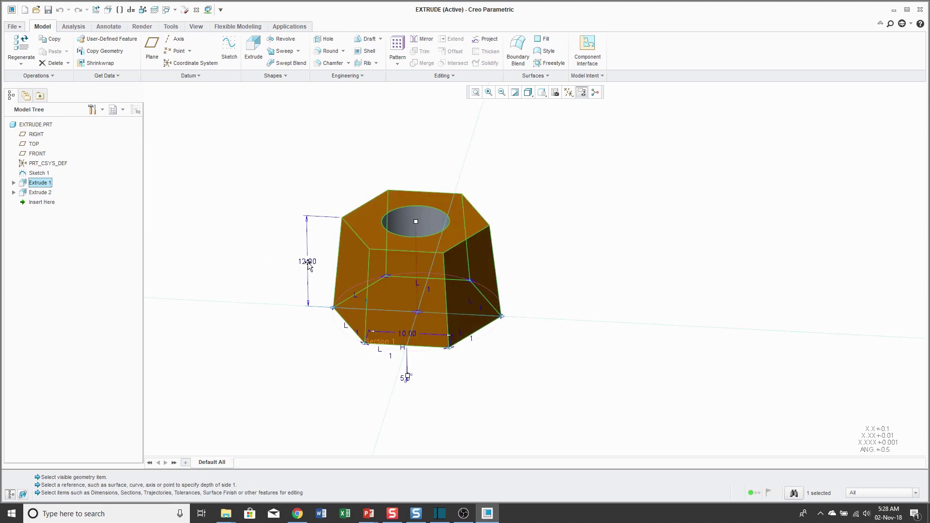
double_click(309, 261)
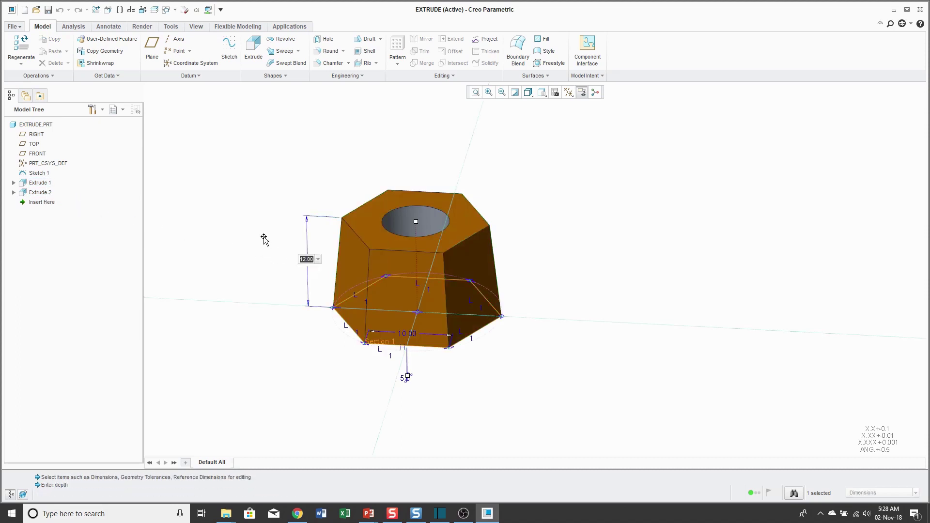
type("16")
key("Return")
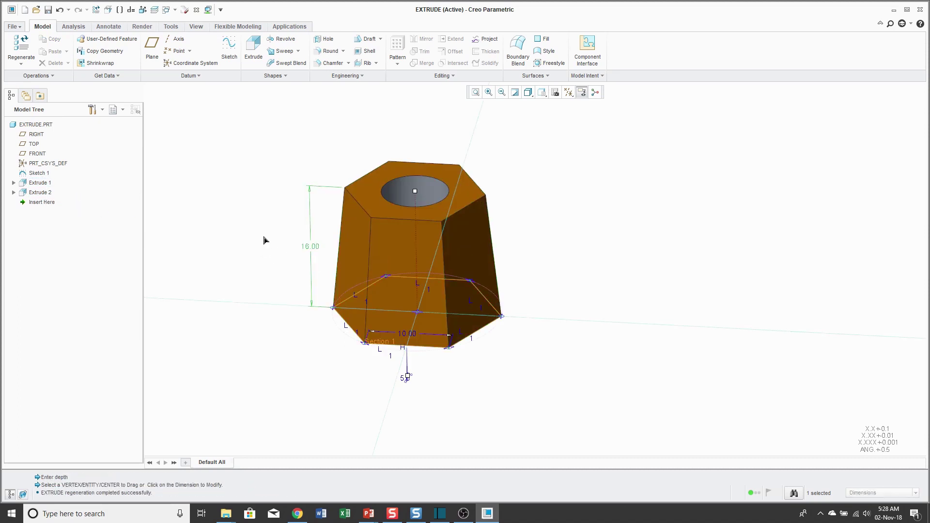
middle_click_drag(443, 253, 457, 236)
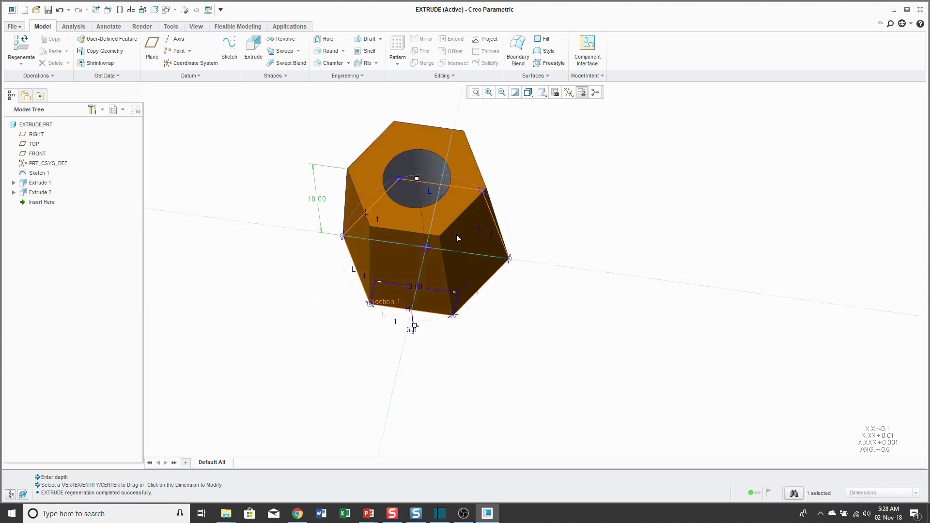
left_click(33, 44)
scroll(404, 150, "up", 3)
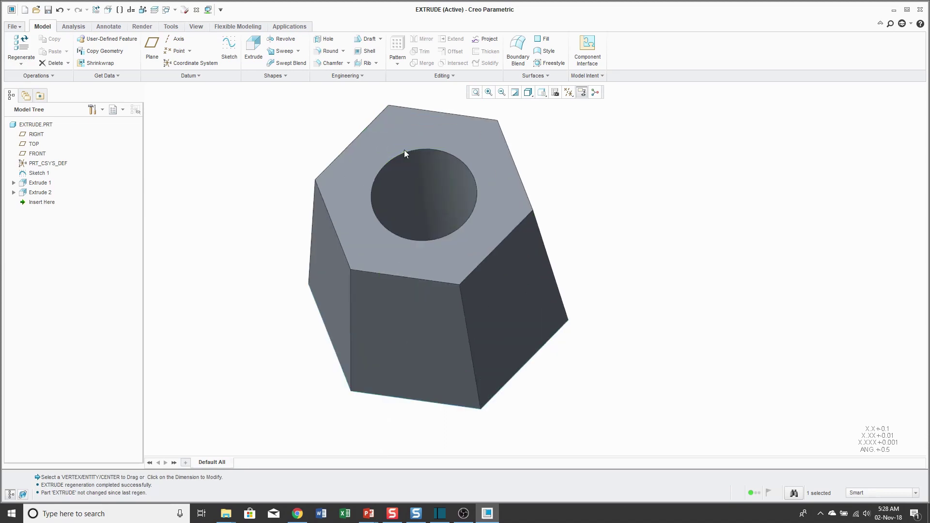
middle_click_drag(404, 150, 406, 166)
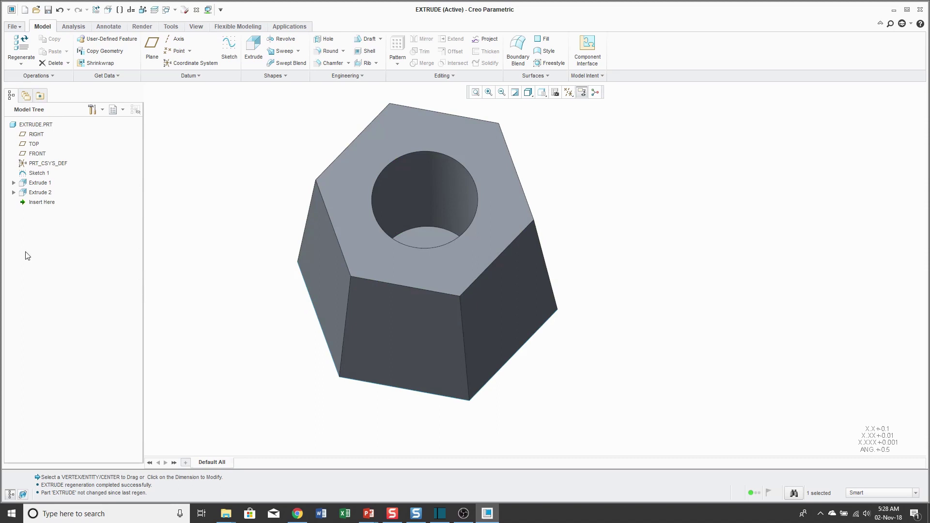
Step: Reduce Extrude 1's depth from 16.00 to 6.00 and regenerate
right_click(42, 184)
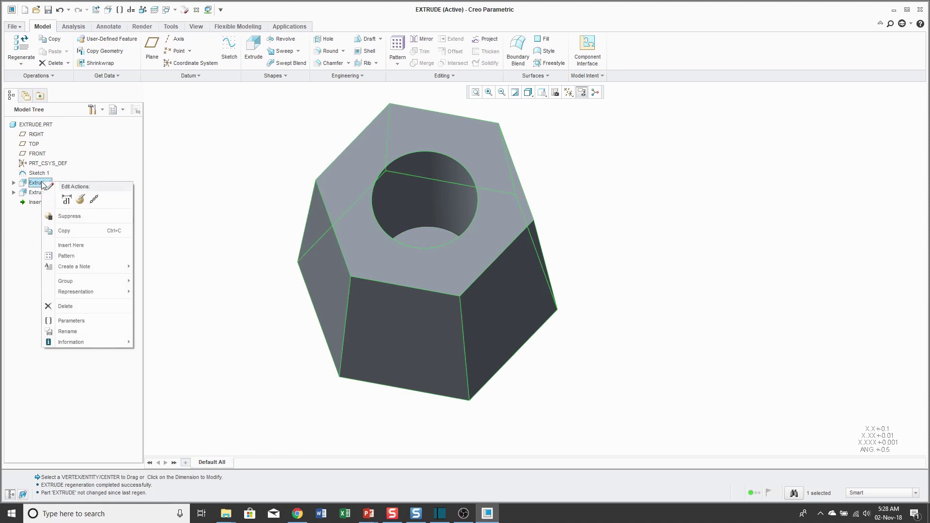
left_click(66, 198)
double_click(279, 218)
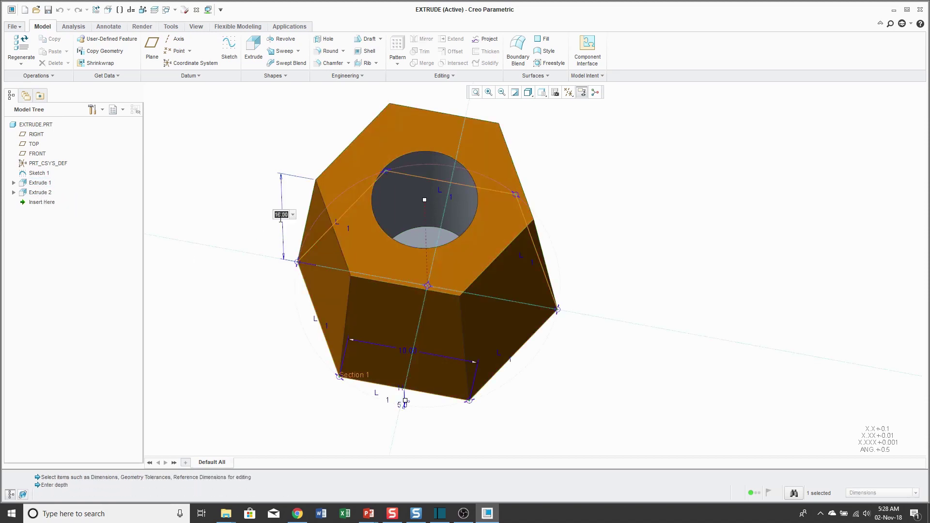
type("6")
key("Return")
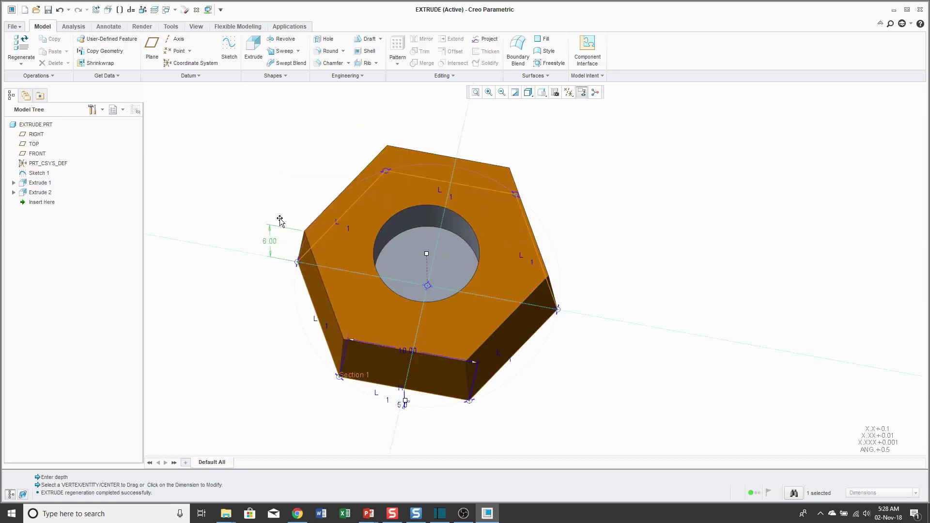
left_click(31, 54)
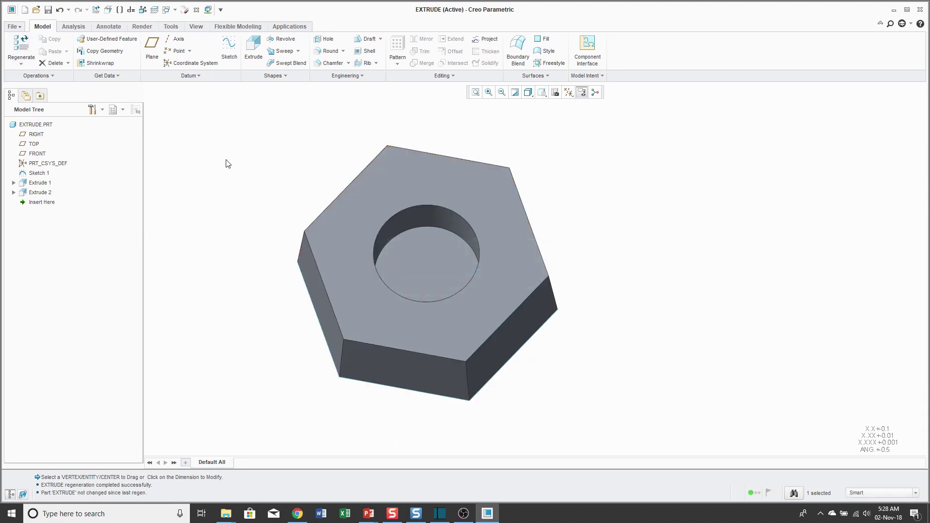
Step: Select the DEPTH plane under Extrude 2 in the model tree
middle_click_drag(242, 171, 233, 180)
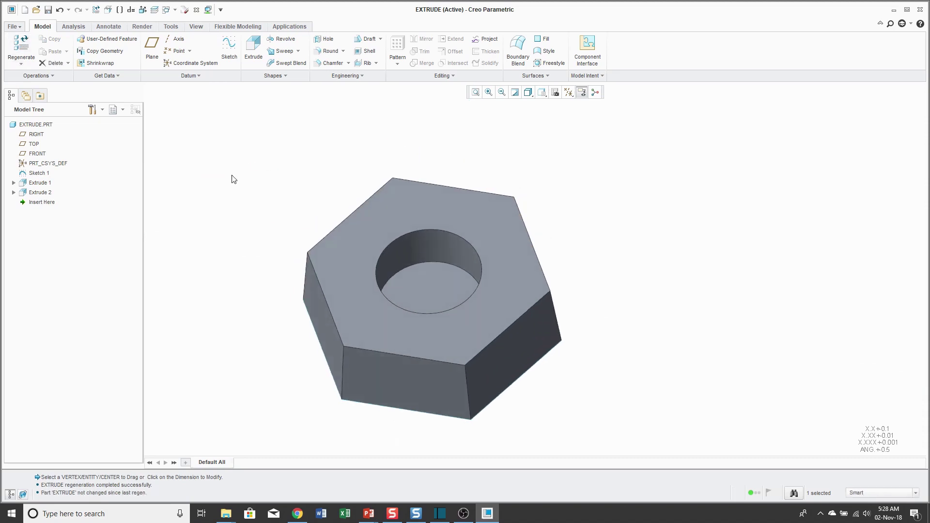
left_click(13, 192)
left_click(49, 213)
right_click(49, 215)
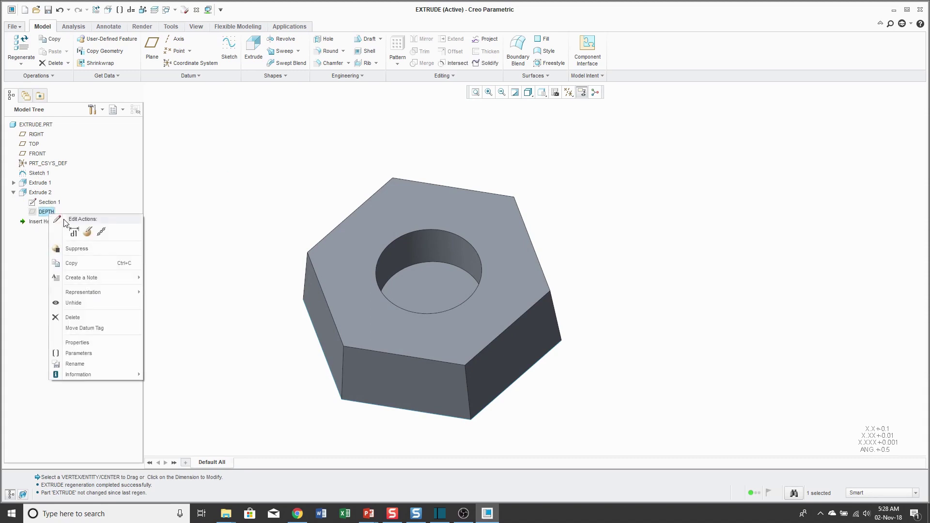
Step: Unhide the DEPTH plane and turn on datum plane display around the nut
left_click(76, 306)
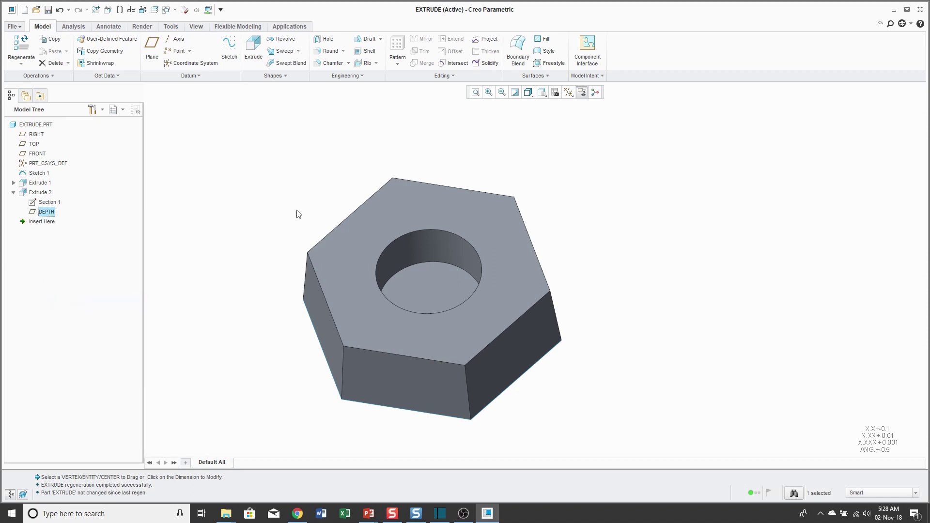
left_click(568, 92)
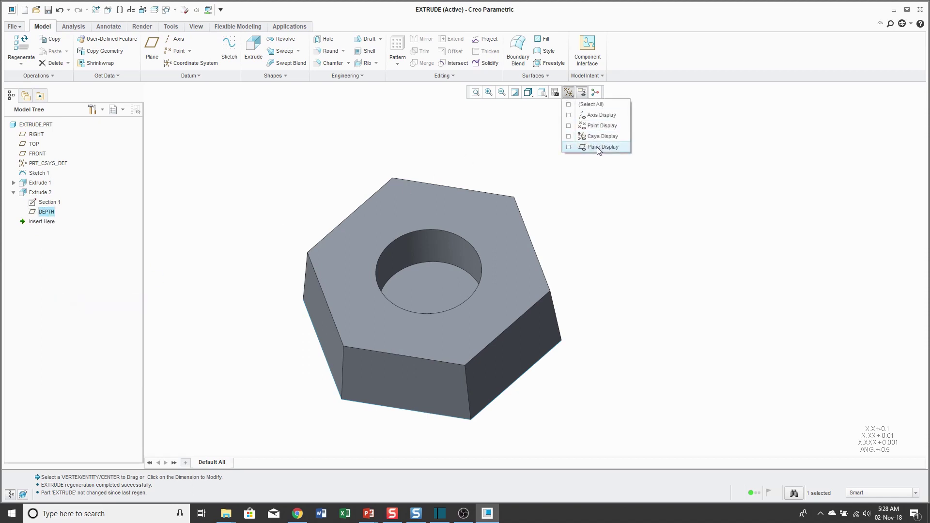
left_click(599, 147)
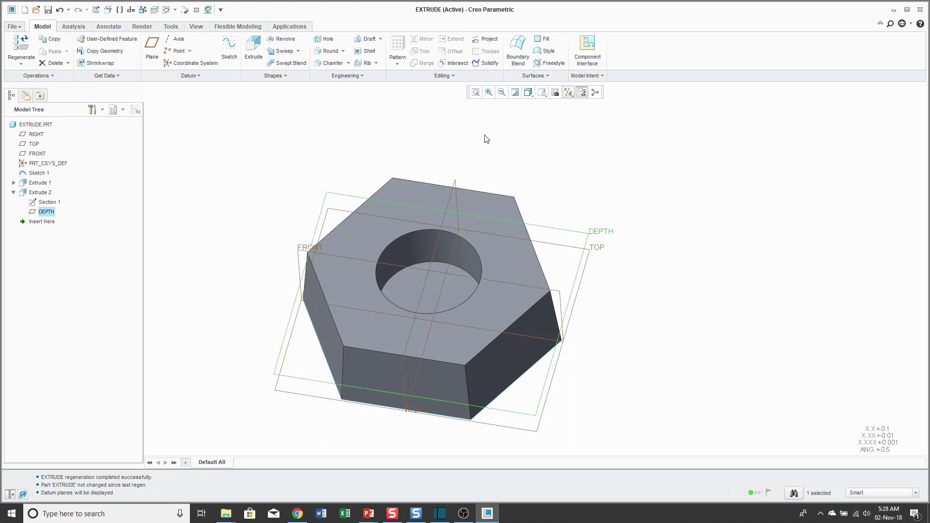
middle_click_drag(486, 139, 468, 195)
scroll(247, 262, "up", 2)
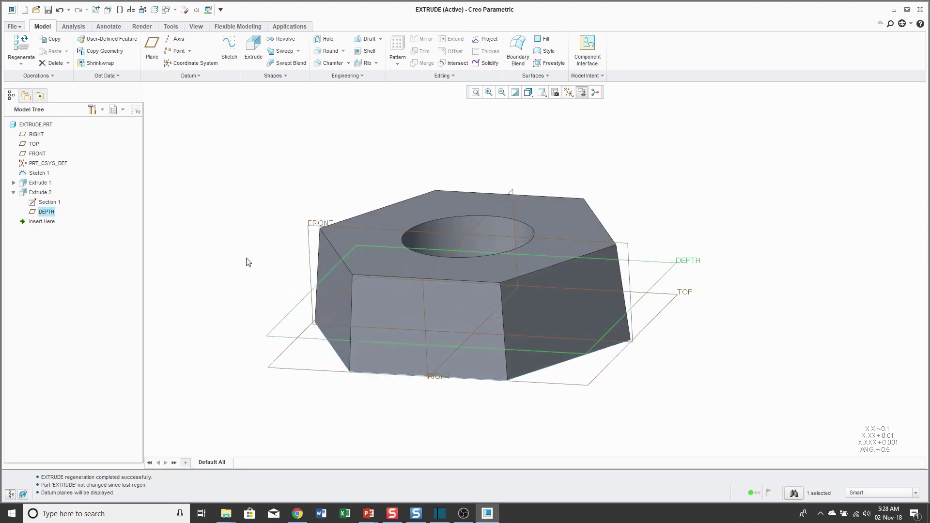